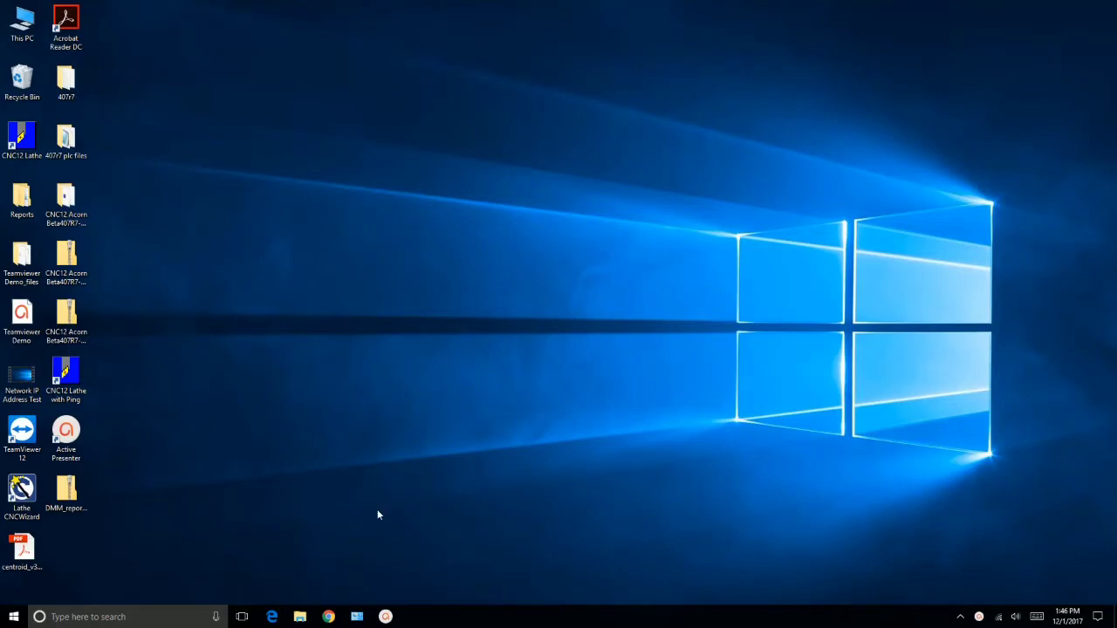
Step: In Chrome, go from the DYN2 Series page to Downloads and download the DMMDRV Installer Package
click(328, 617)
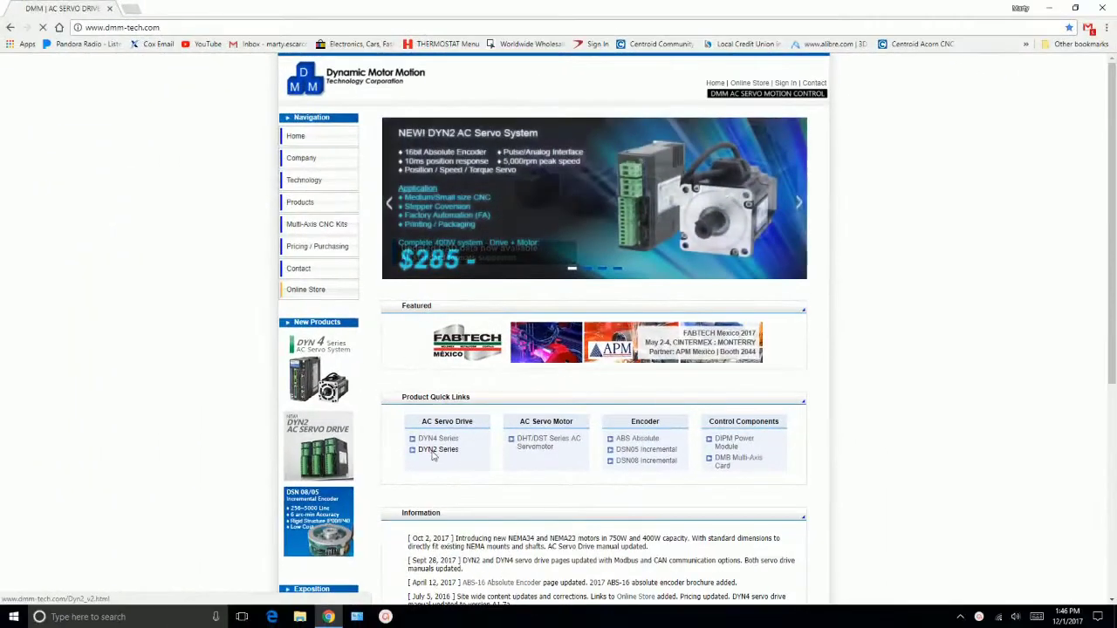
click(433, 452)
scroll(435, 455, down, 3)
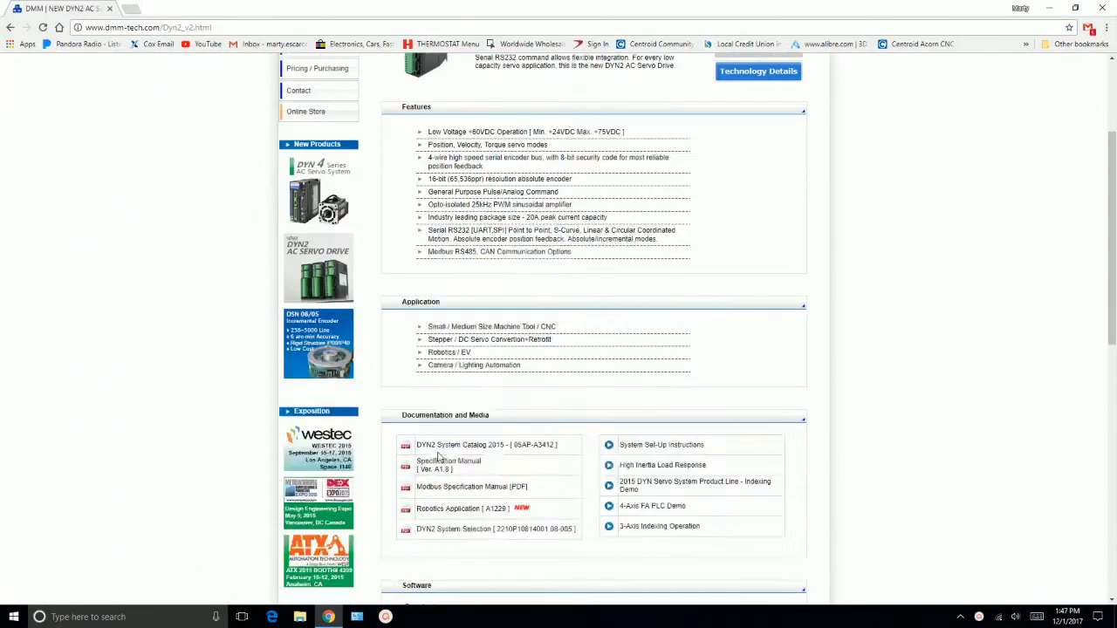
scroll(439, 458, down, 2)
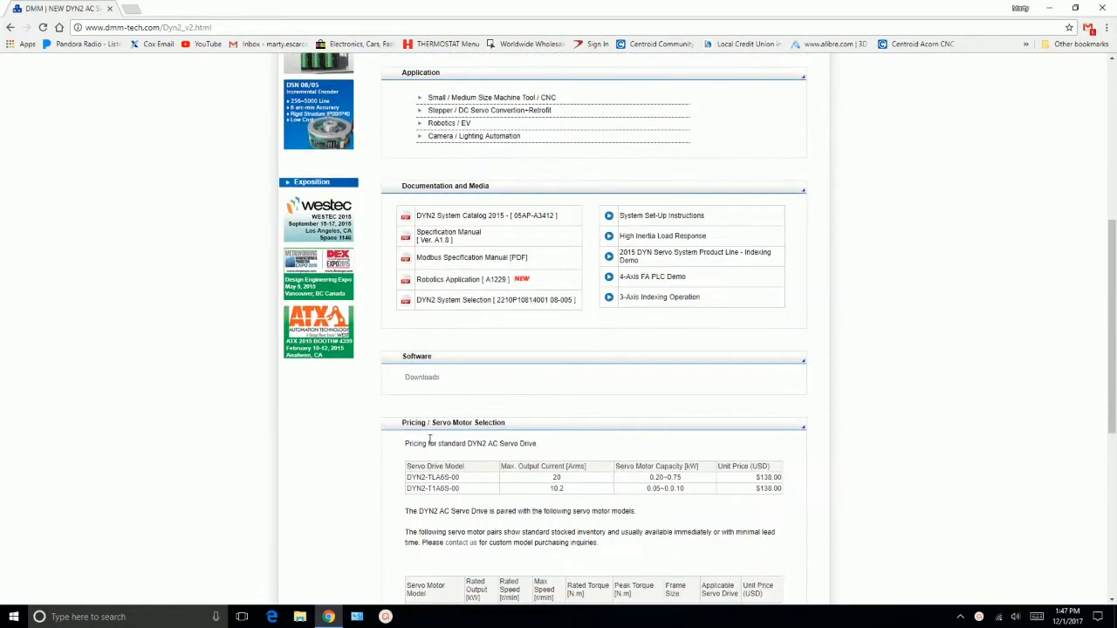
right_click(420, 397)
click(422, 376)
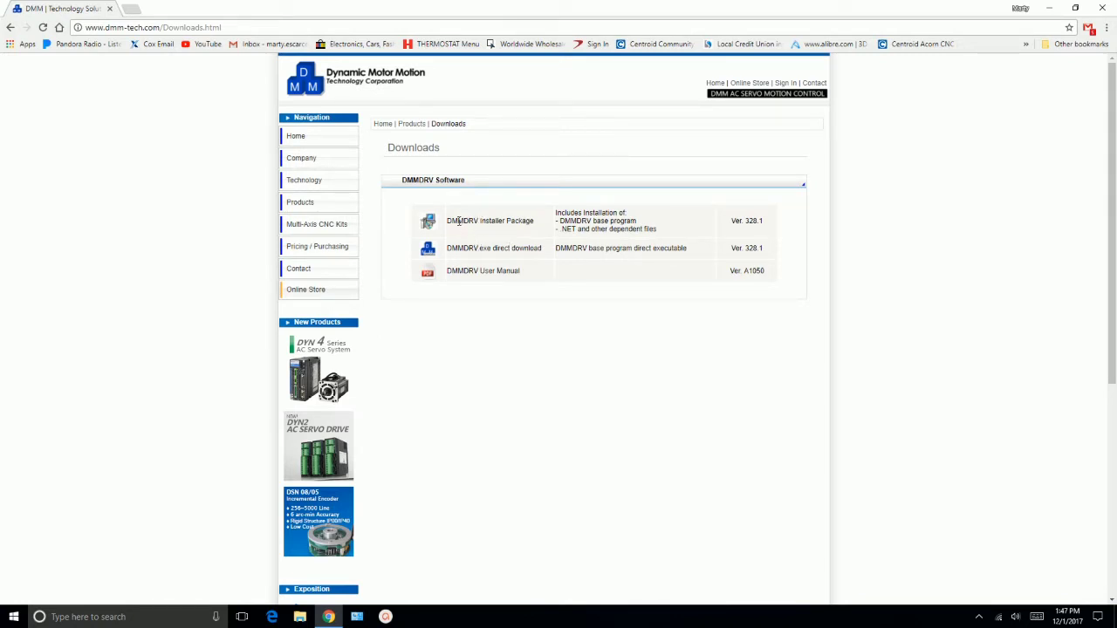
click(430, 223)
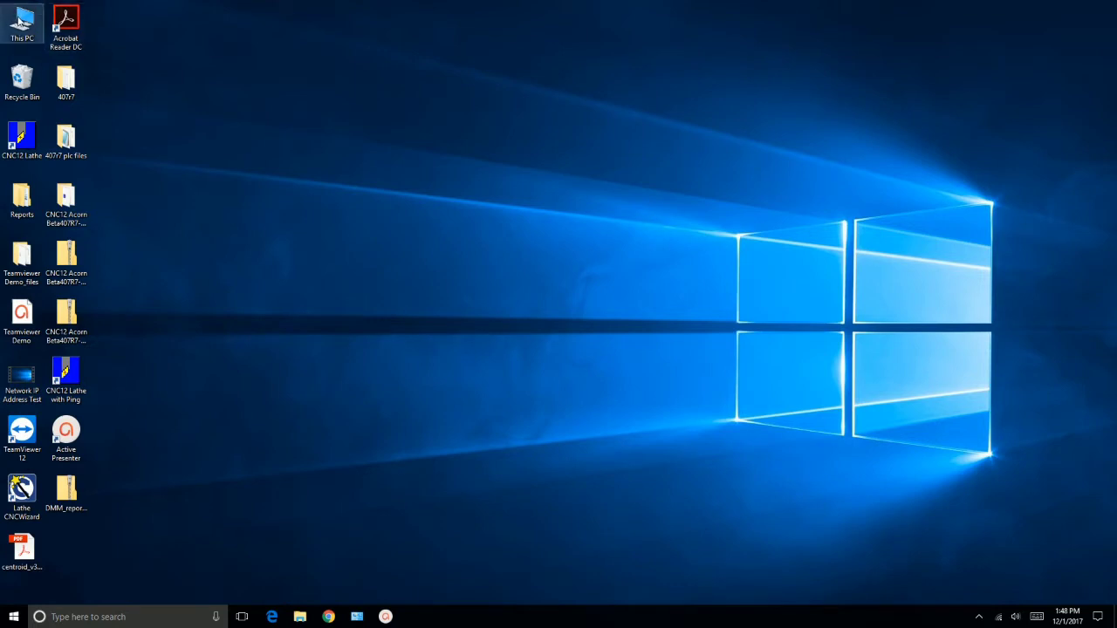
Step: Run DMMDRVSetup from the Downloads folder, allow it past the security warning, and close Explorer
double_click(22, 21)
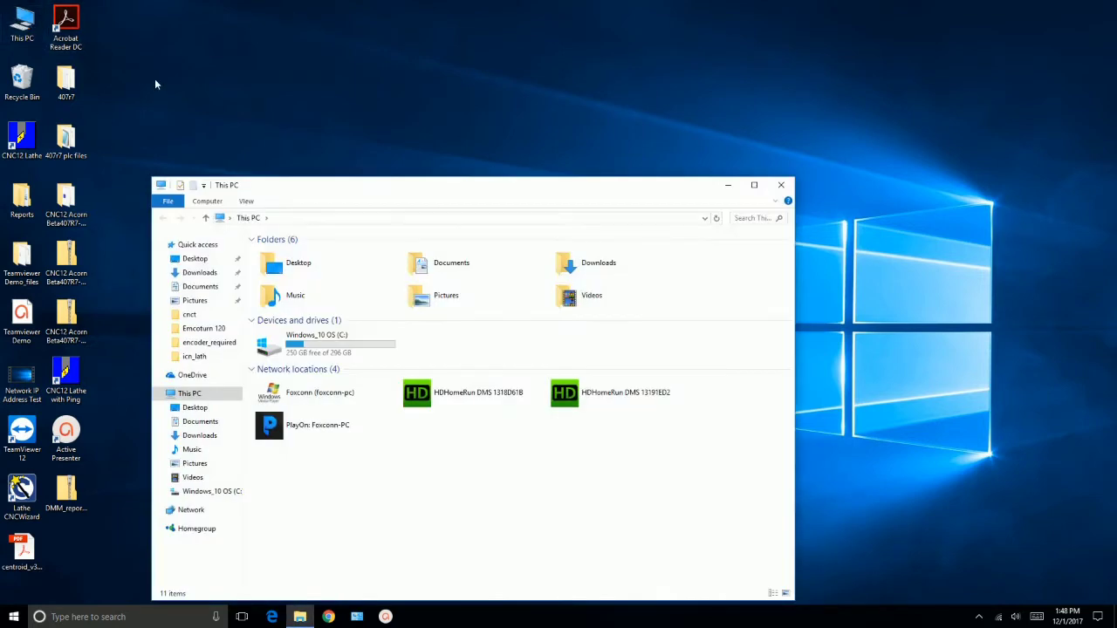
click(208, 274)
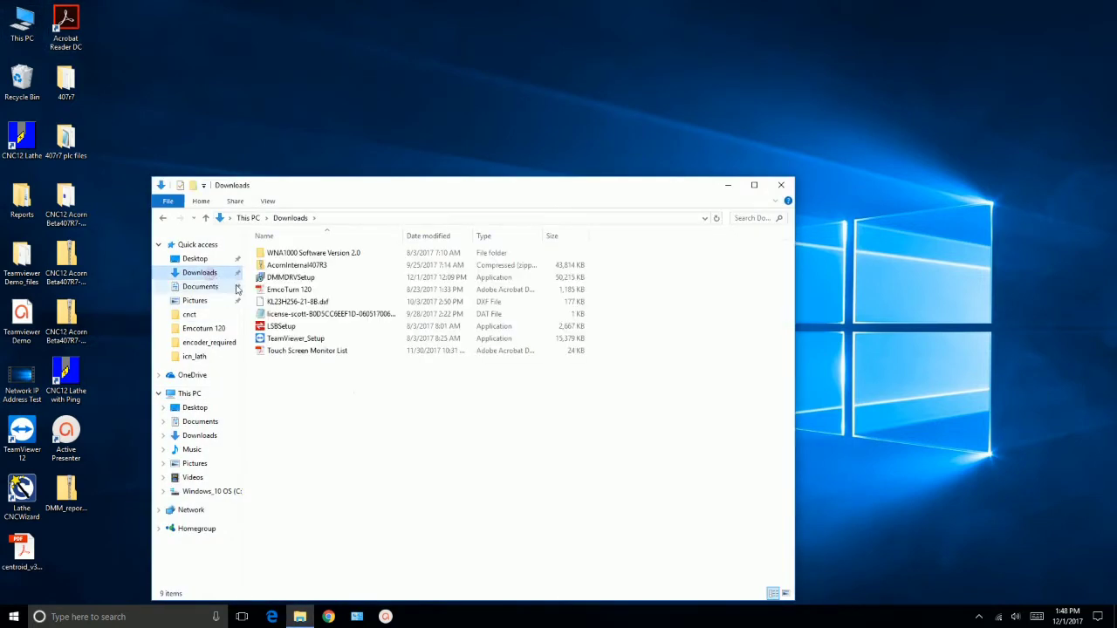
double_click(295, 279)
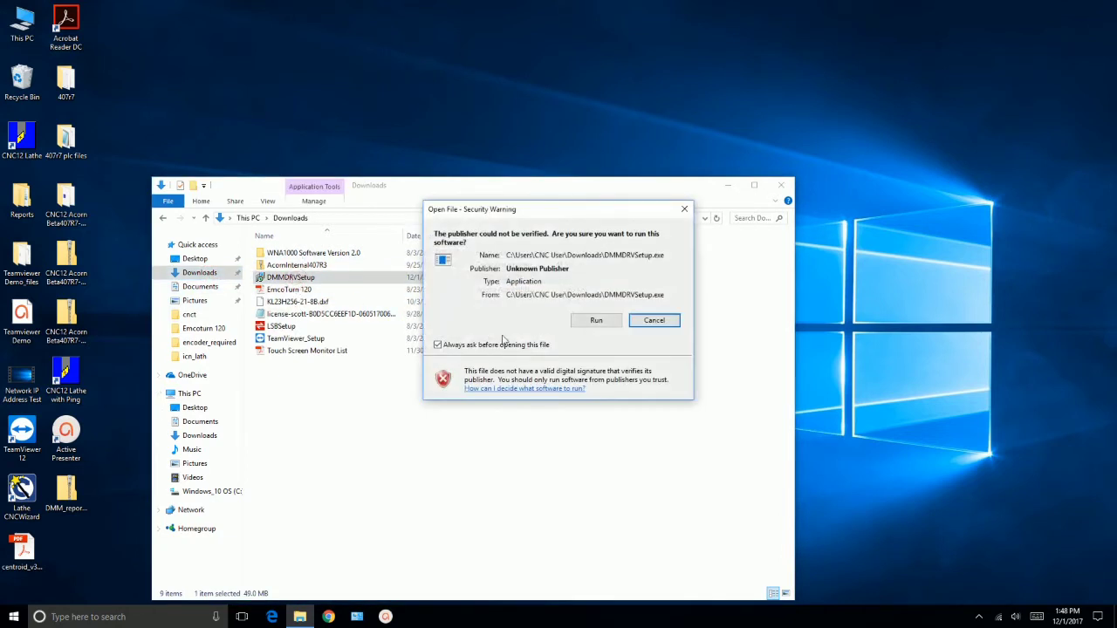
click(594, 320)
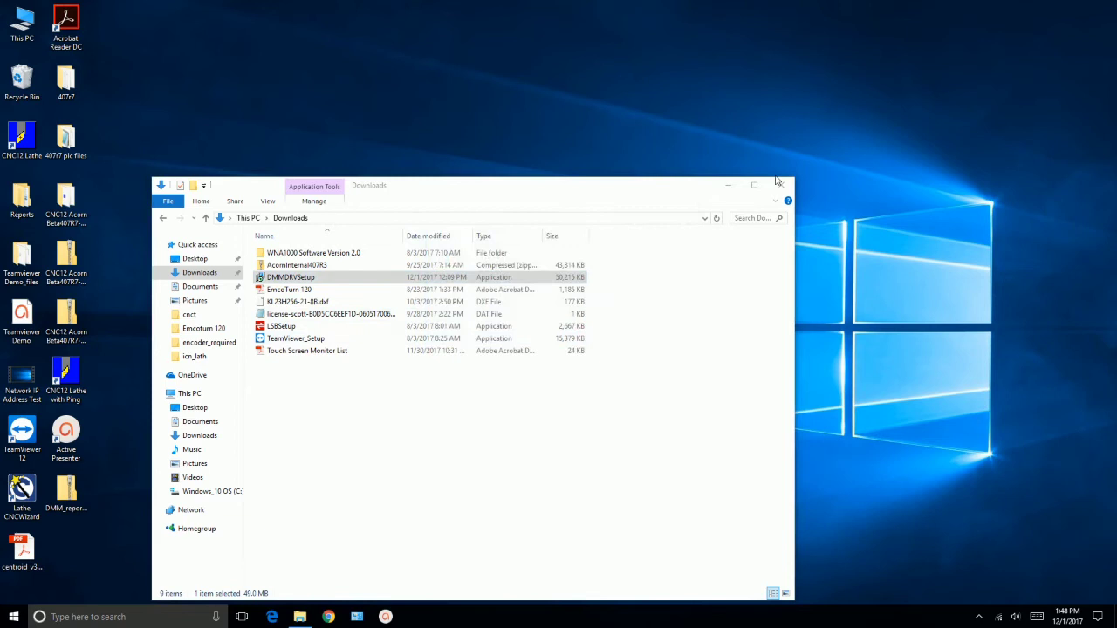
click(782, 186)
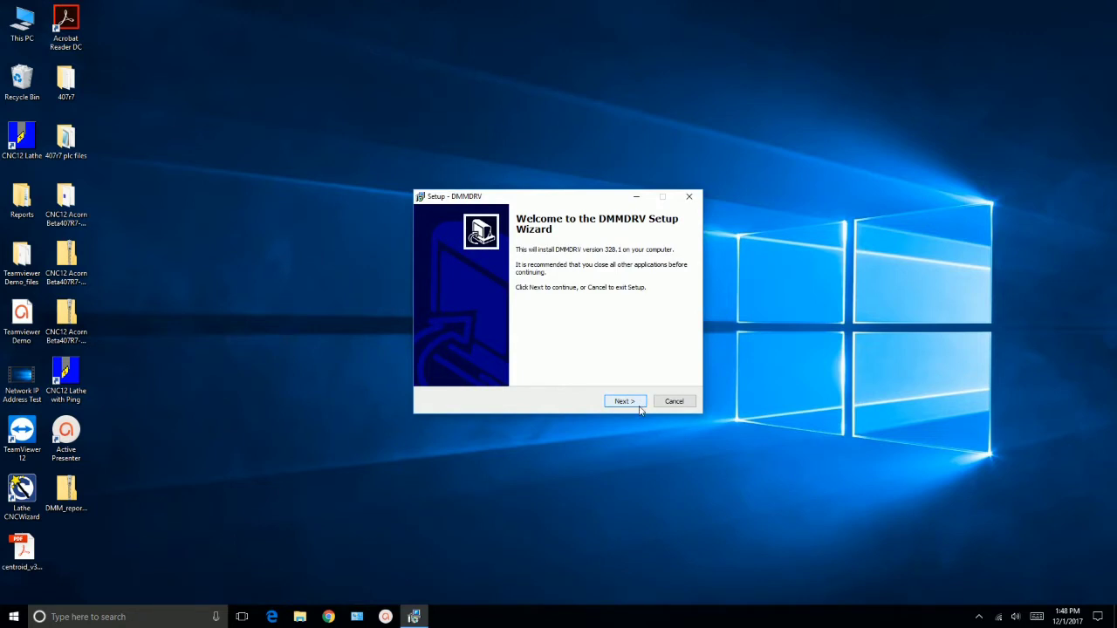
Step: Install DMMDRV 328.1, dismiss the .NET Framework notice, and finish with Launch DMMDRV checked
click(623, 402)
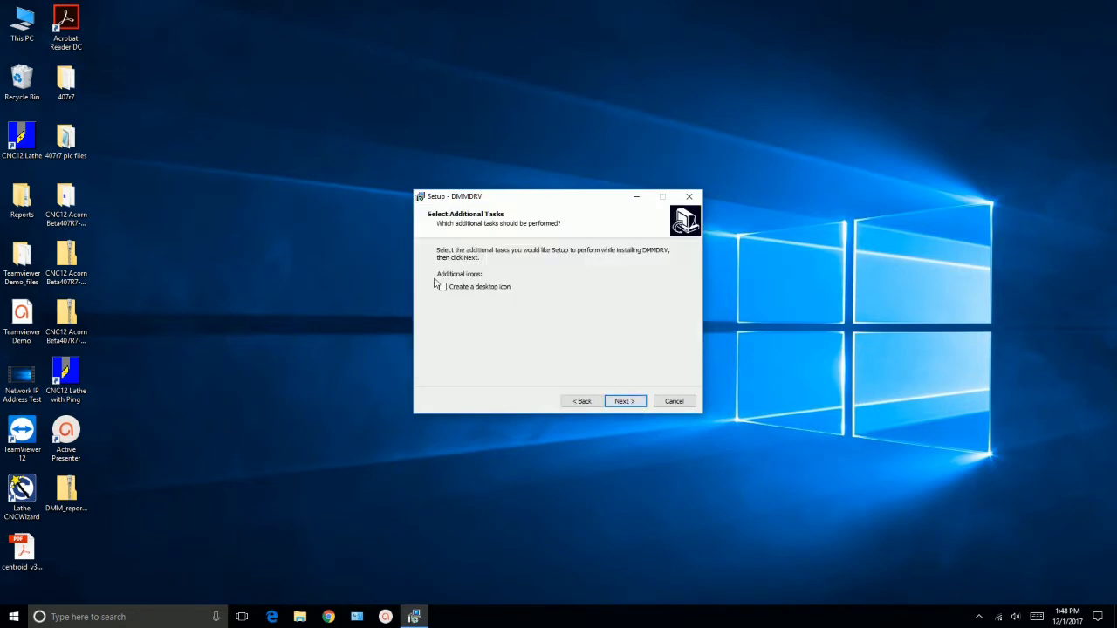
click(619, 401)
click(626, 402)
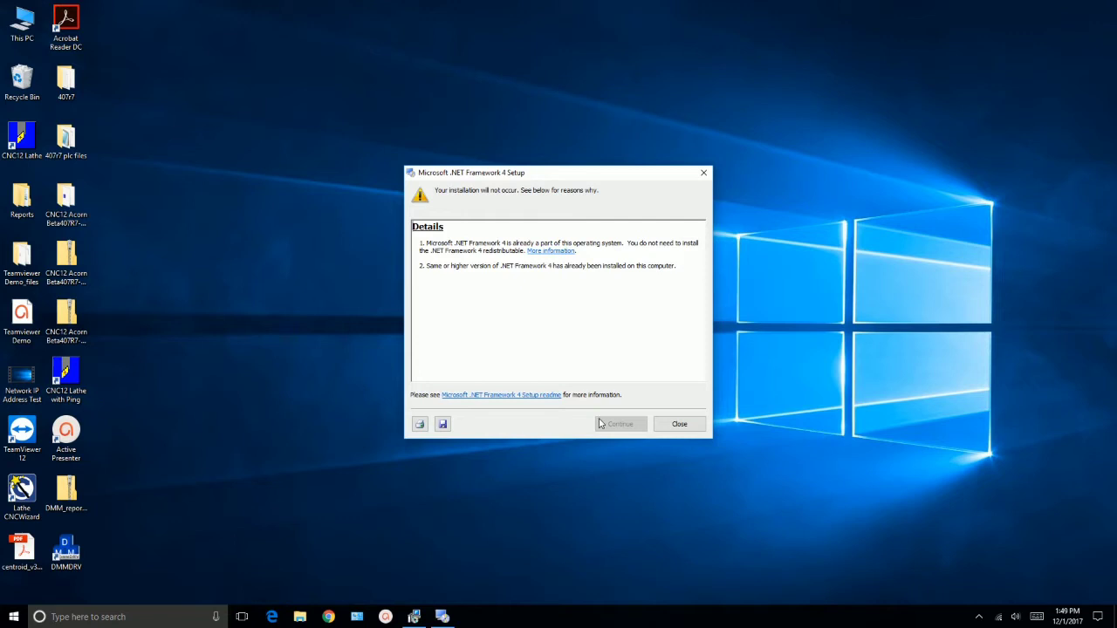
click(680, 425)
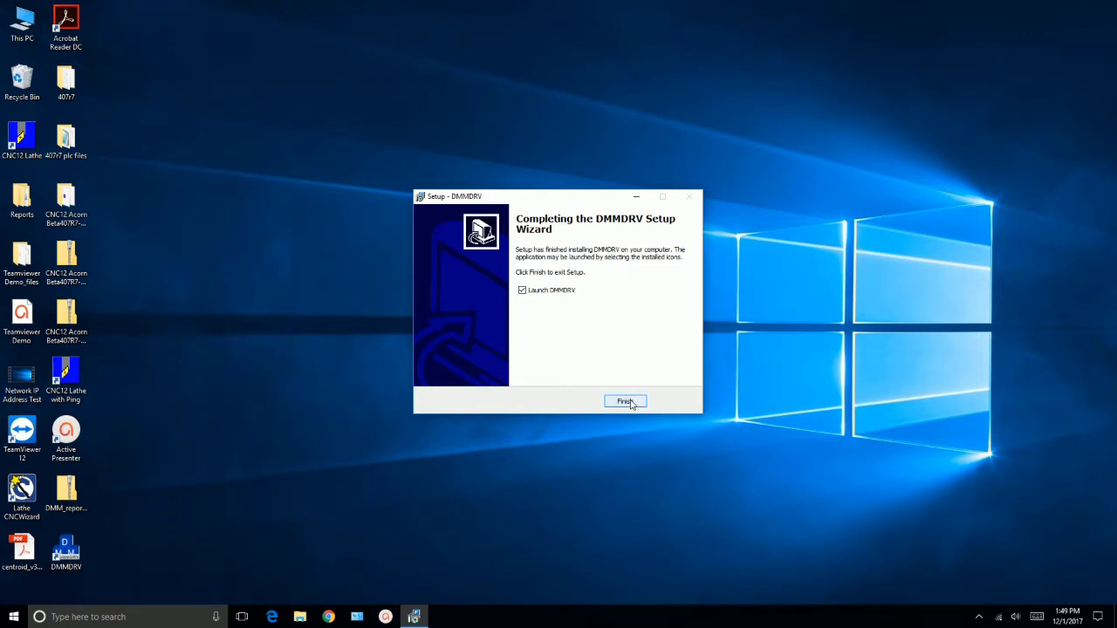
click(626, 401)
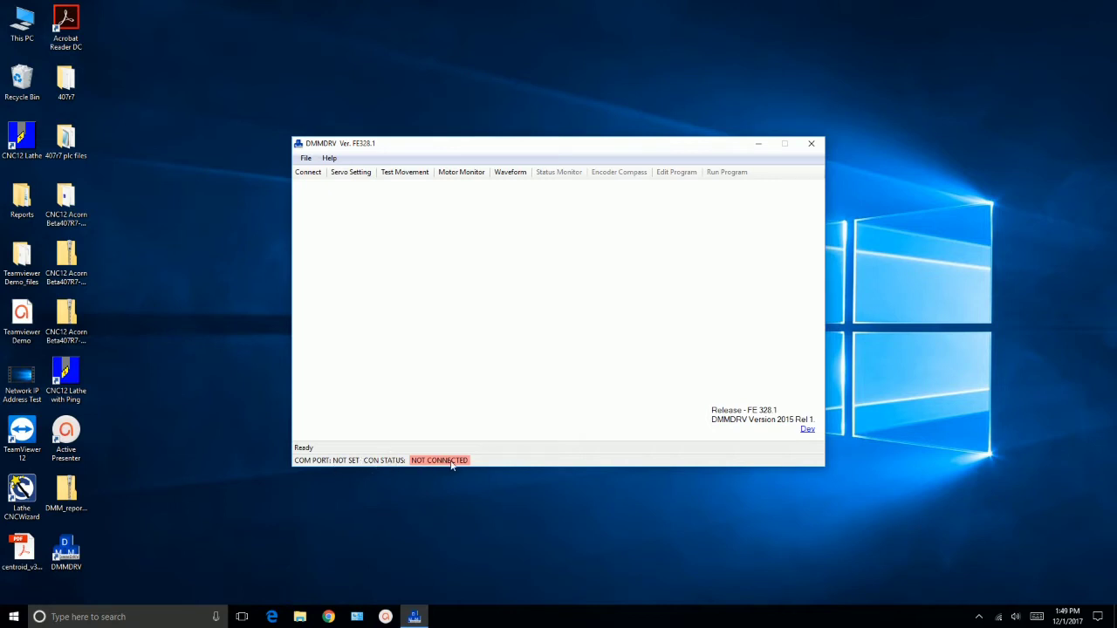
Step: Auto-detect the drive's COM port and try COM3, which returns a communication error
click(312, 177)
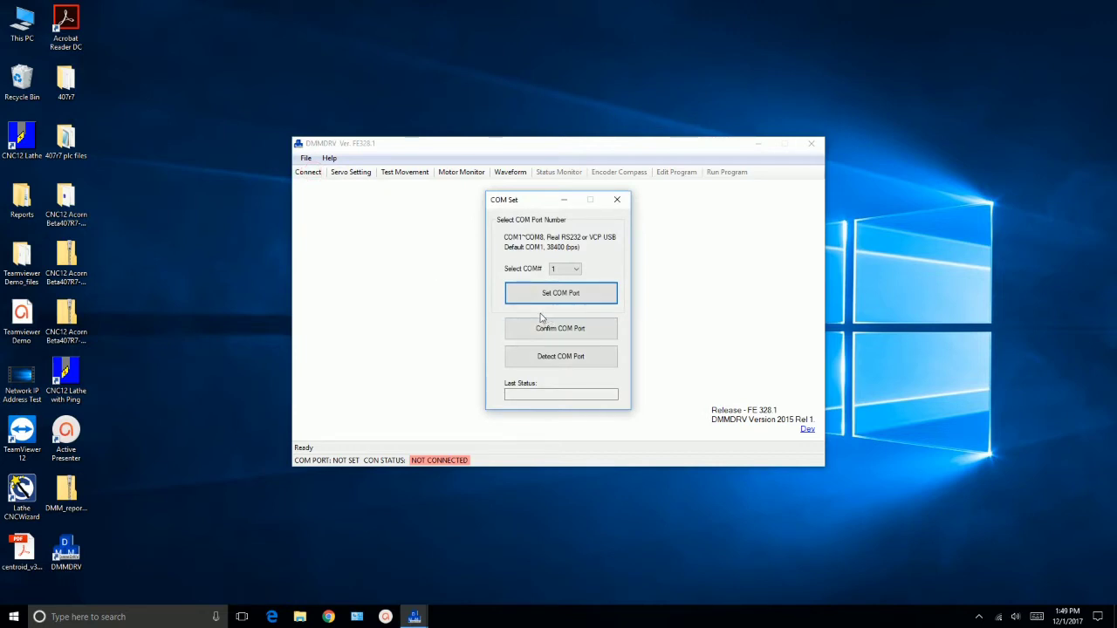
click(560, 360)
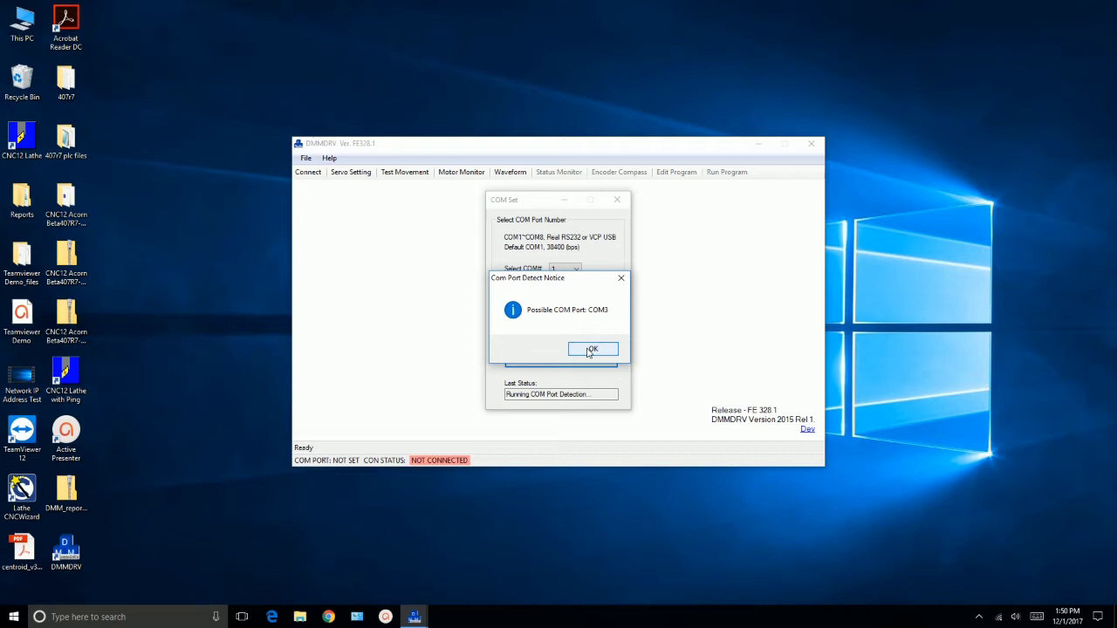
click(591, 350)
click(592, 348)
click(576, 271)
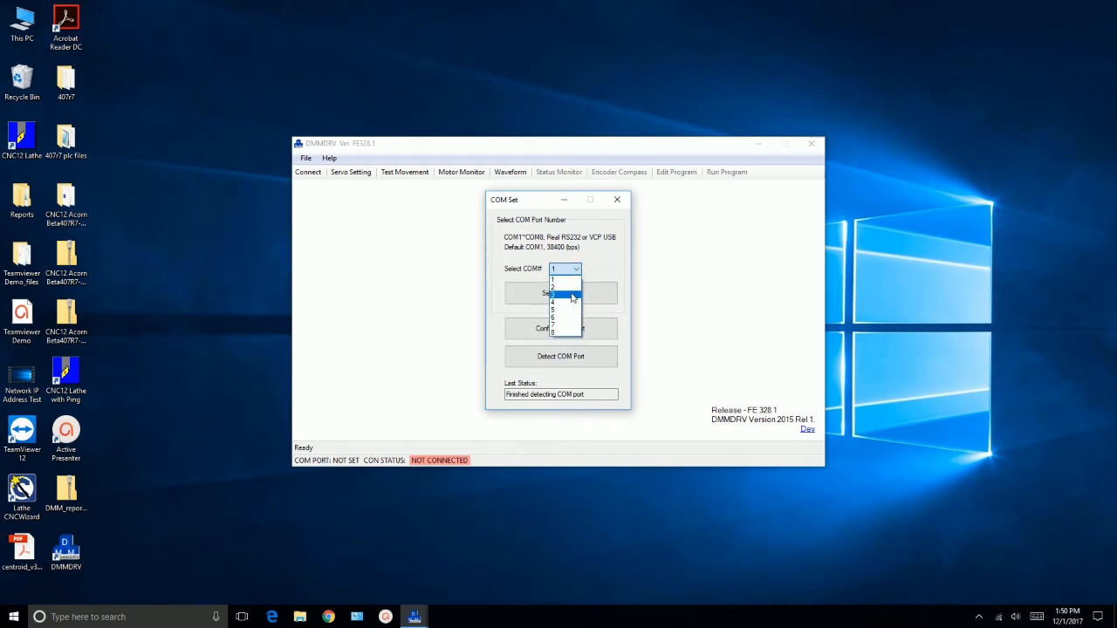
click(572, 292)
click(572, 296)
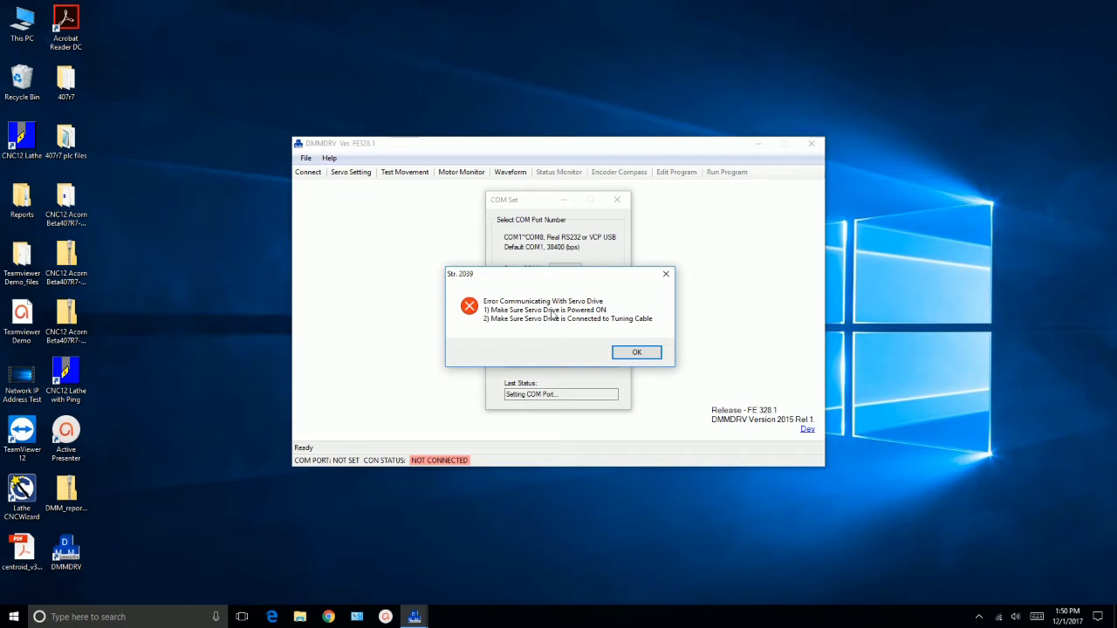
click(635, 352)
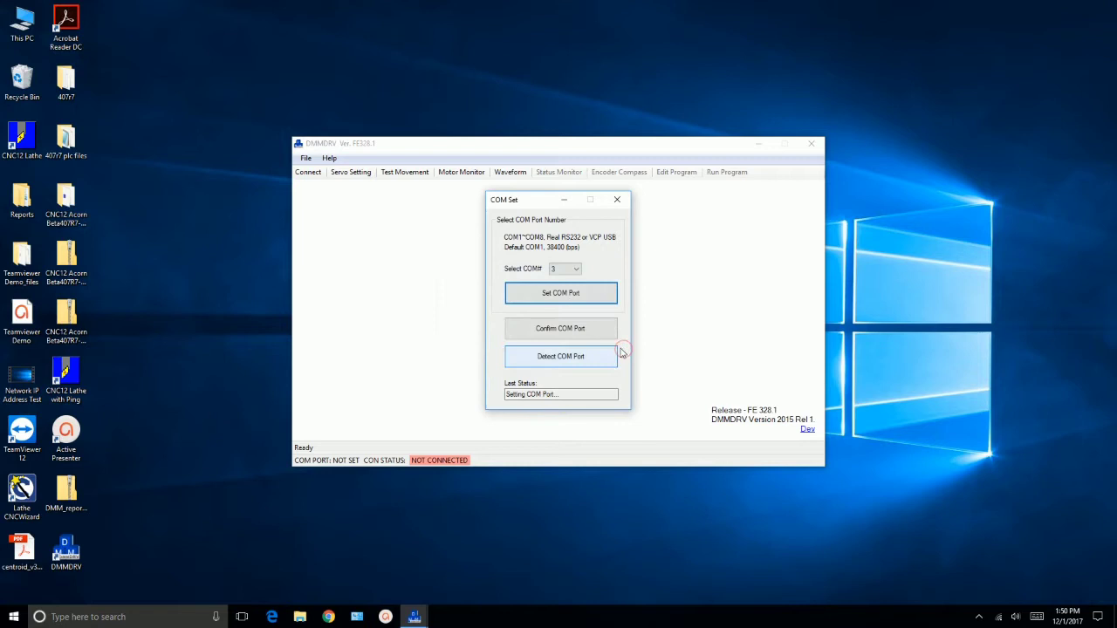
Step: Set the connection to COM4 and acknowledge the successful COM port message
click(576, 270)
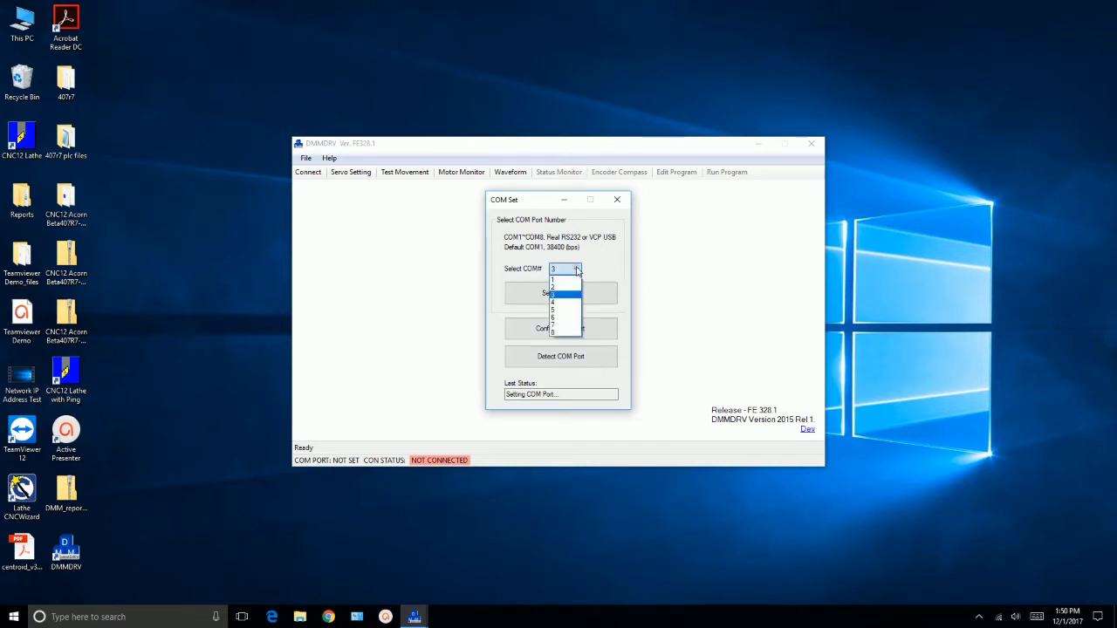
click(567, 303)
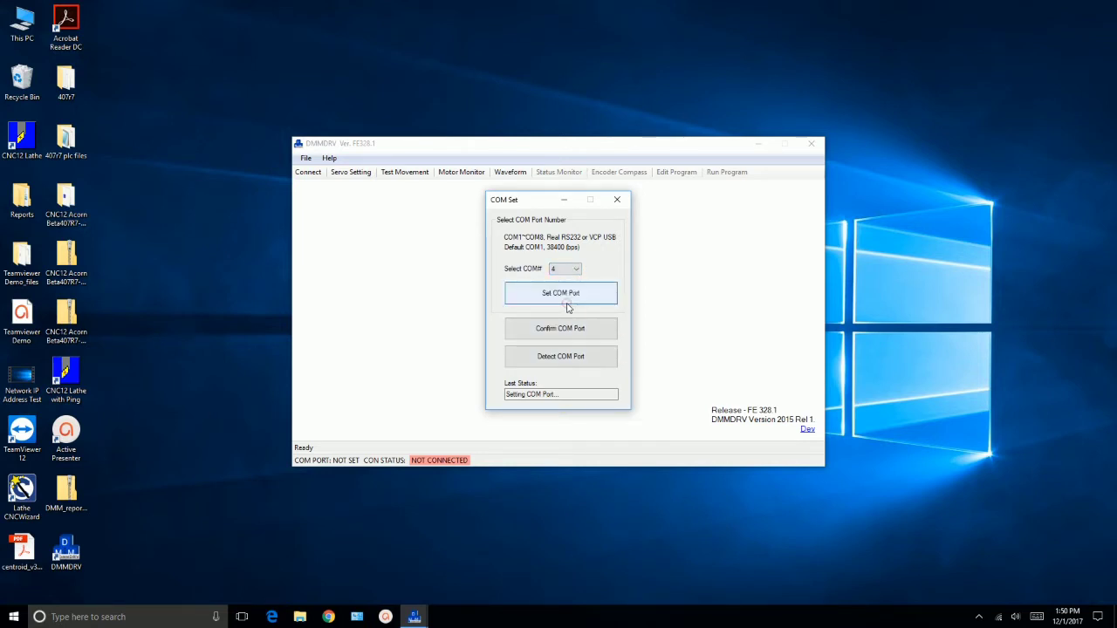
click(564, 294)
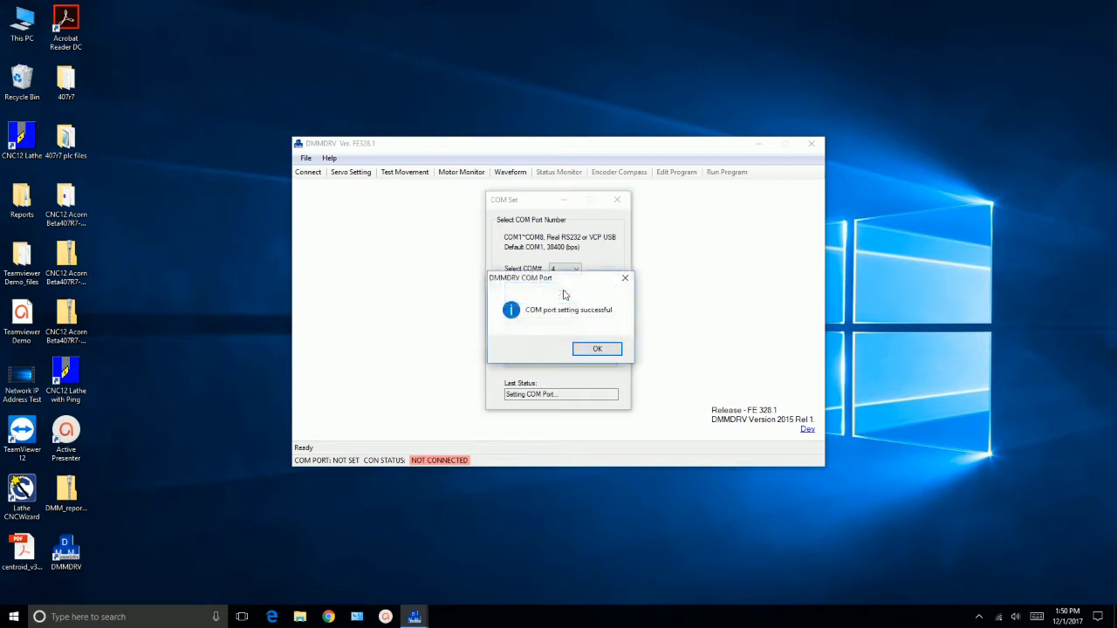
click(597, 348)
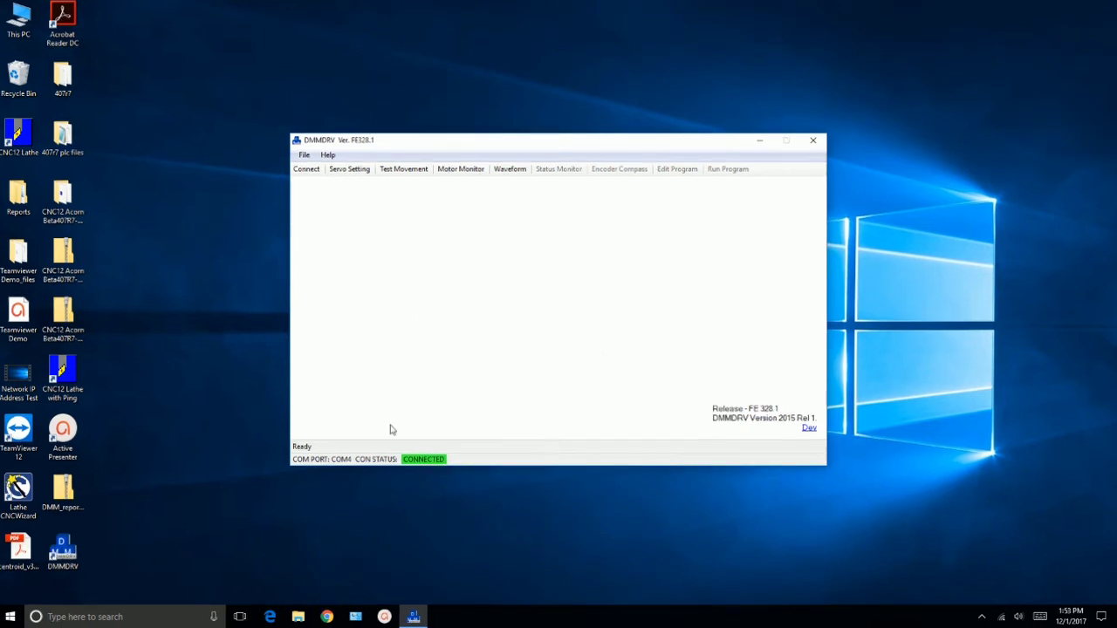
Step: Read the DYN2 drive's parameters and run a constant-speed test at about 1281 RPM
click(356, 172)
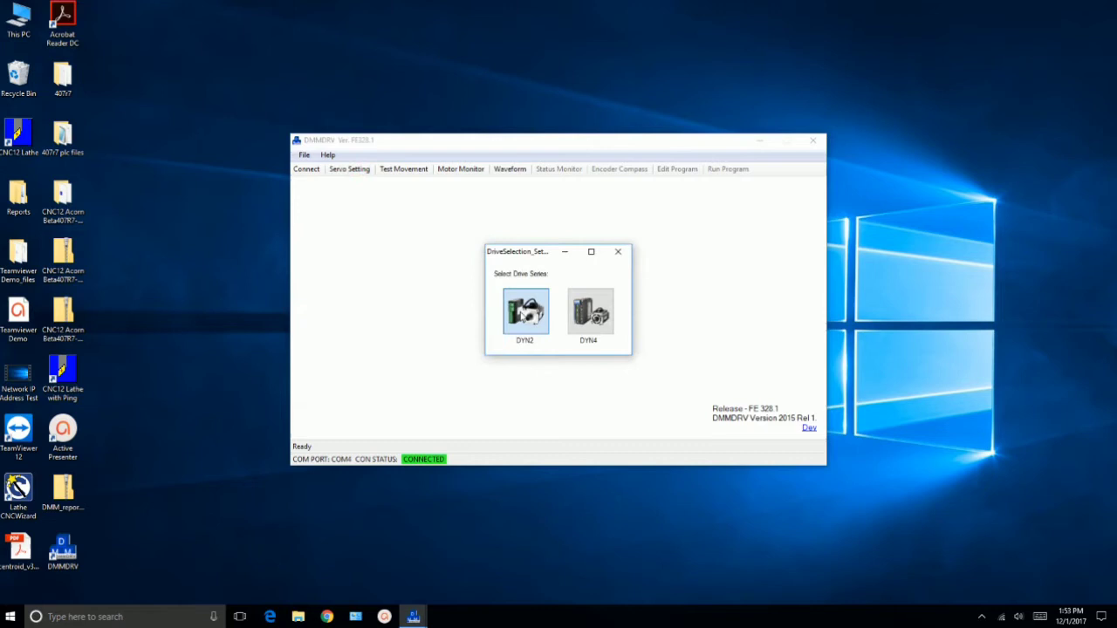
click(520, 312)
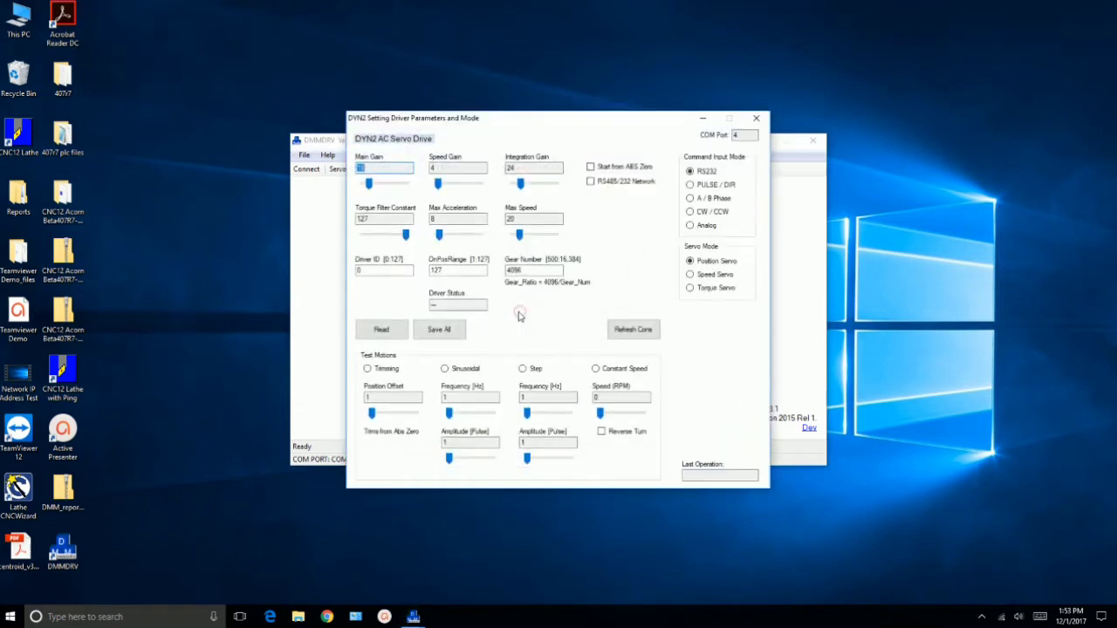
click(392, 331)
click(392, 331)
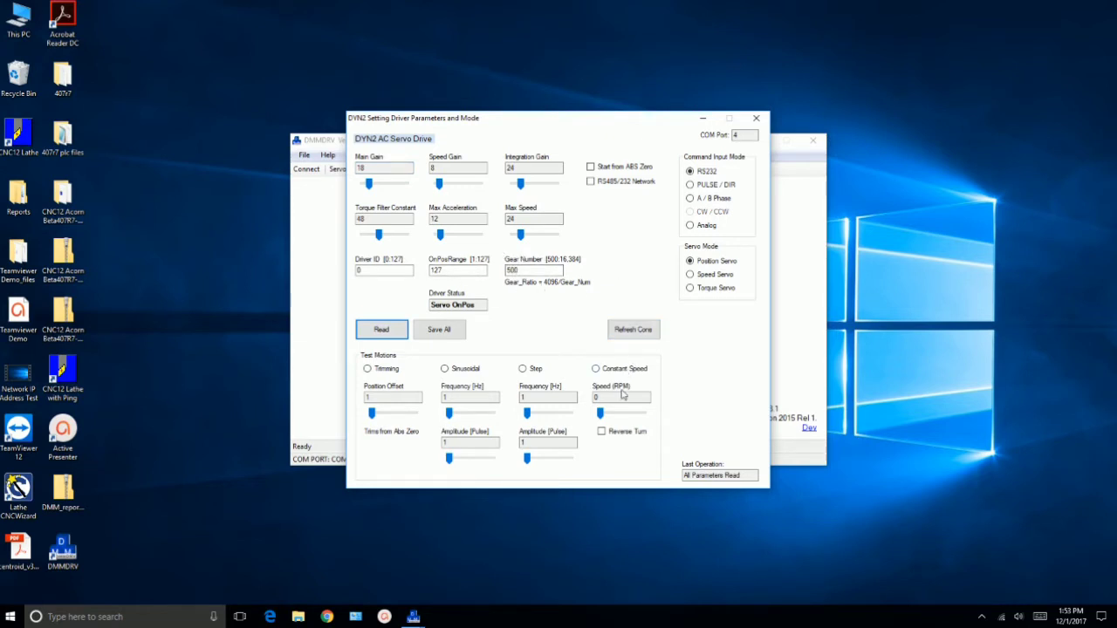
click(596, 369)
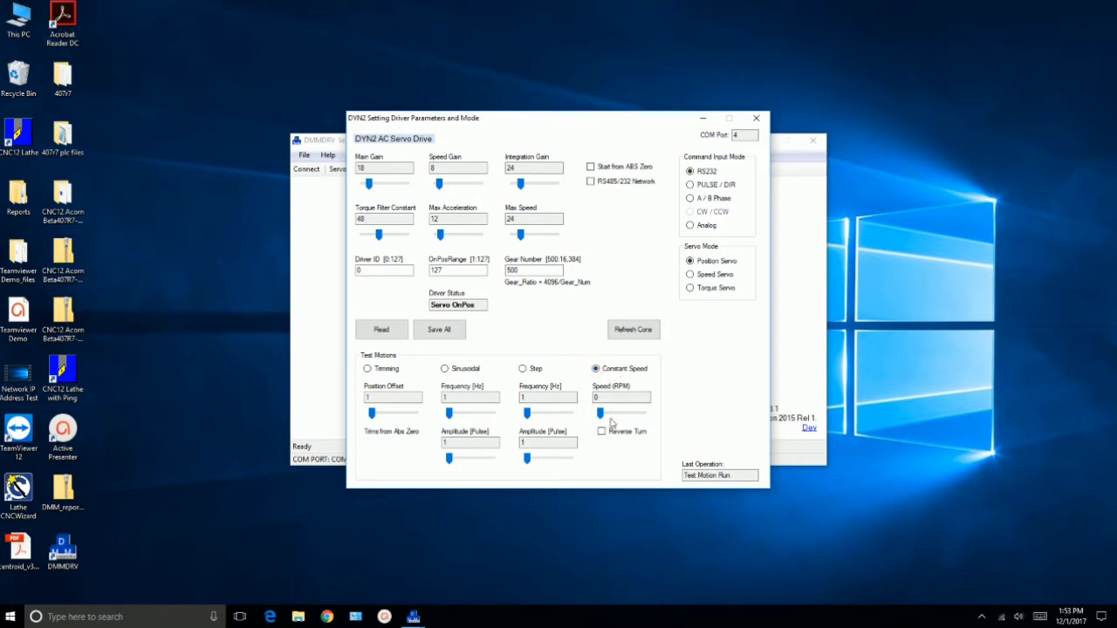
drag(610, 419, 614, 421)
Step: Set Gear Number to 2000, save all parameters to the drive, and close the DYN2 settings
click(529, 270)
double_click(529, 270)
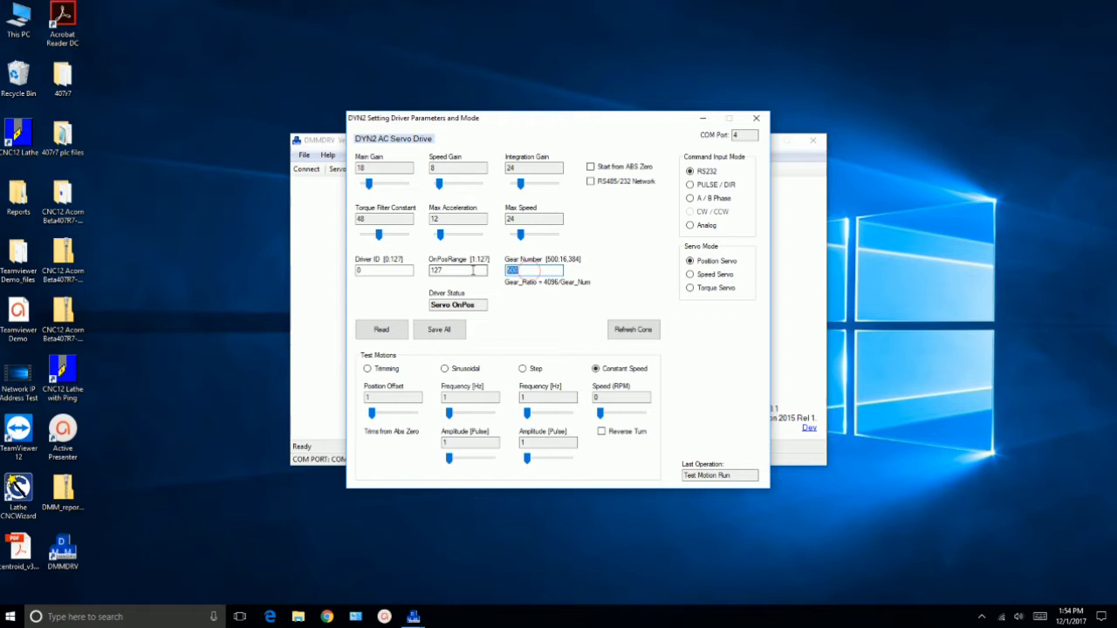
text(3)
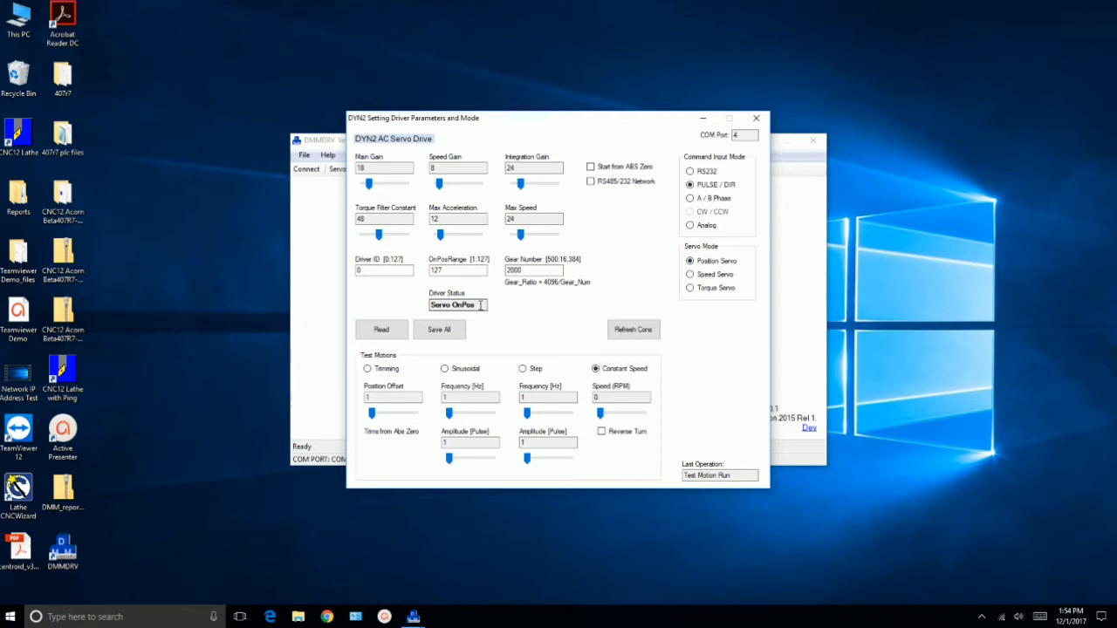
click(446, 333)
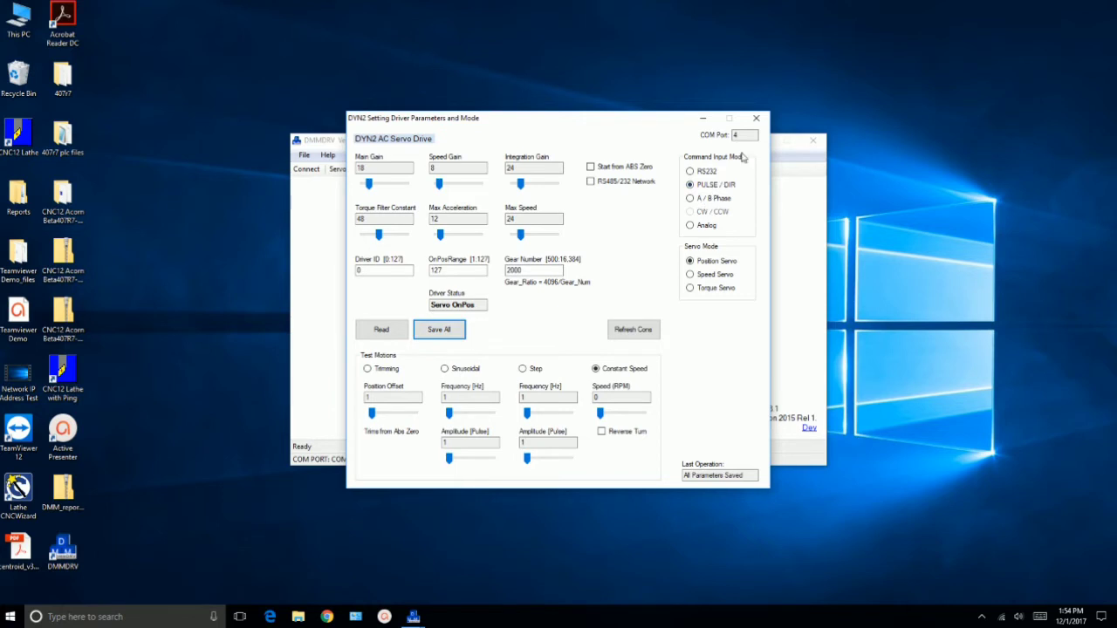
click(756, 119)
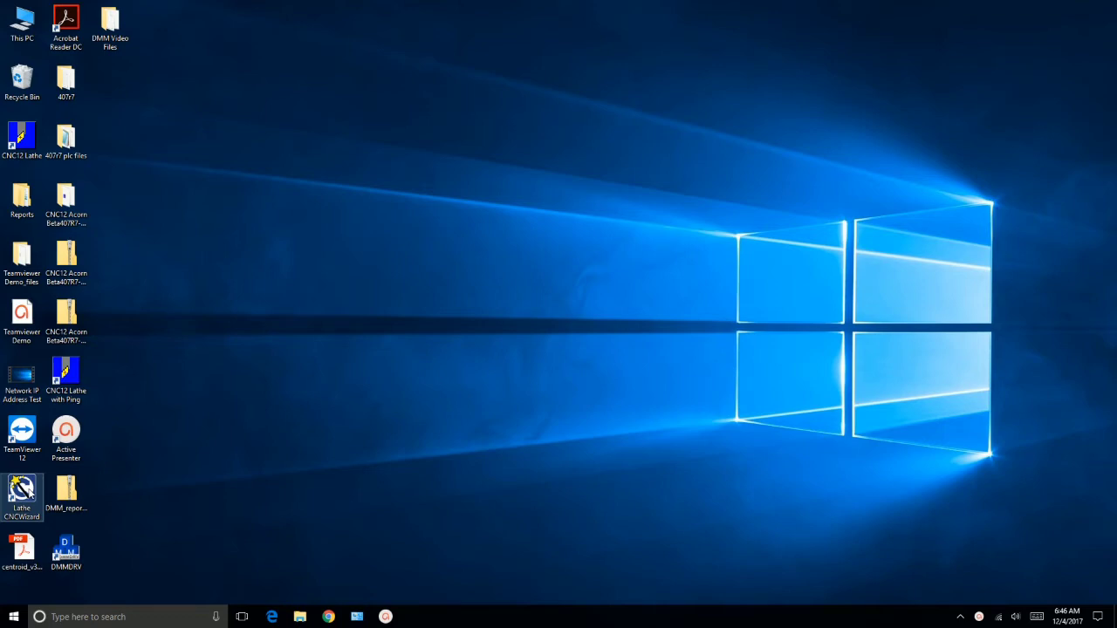
Step: Launch Lathe CNCWizard, select DMM DYN2/DYN4 drives, and set Input 8 EStopOk to NO
double_click(26, 490)
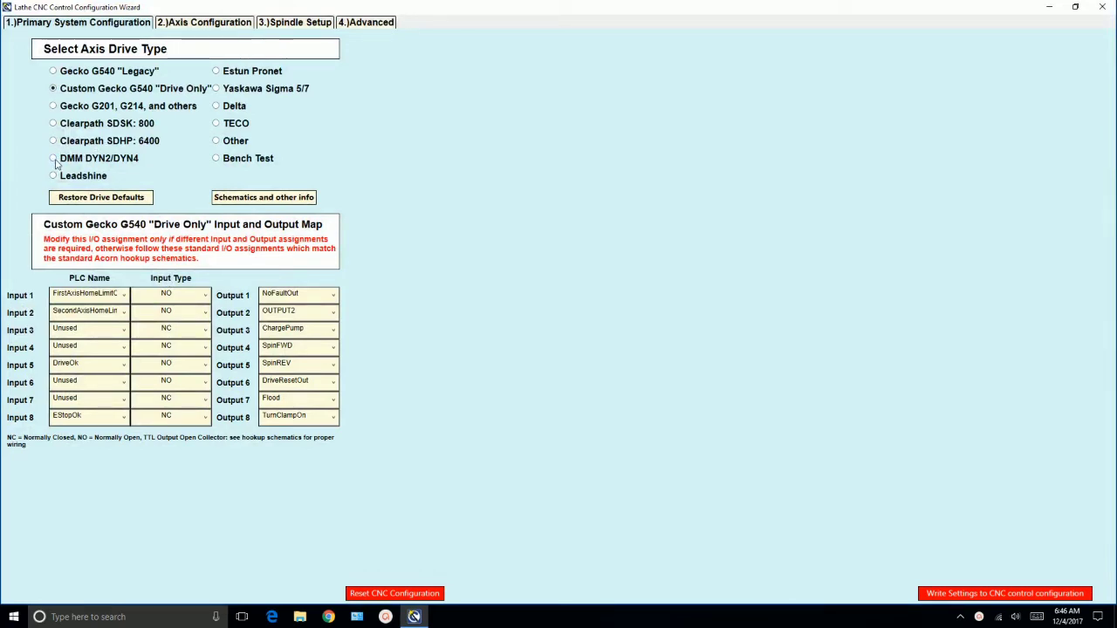
click(54, 159)
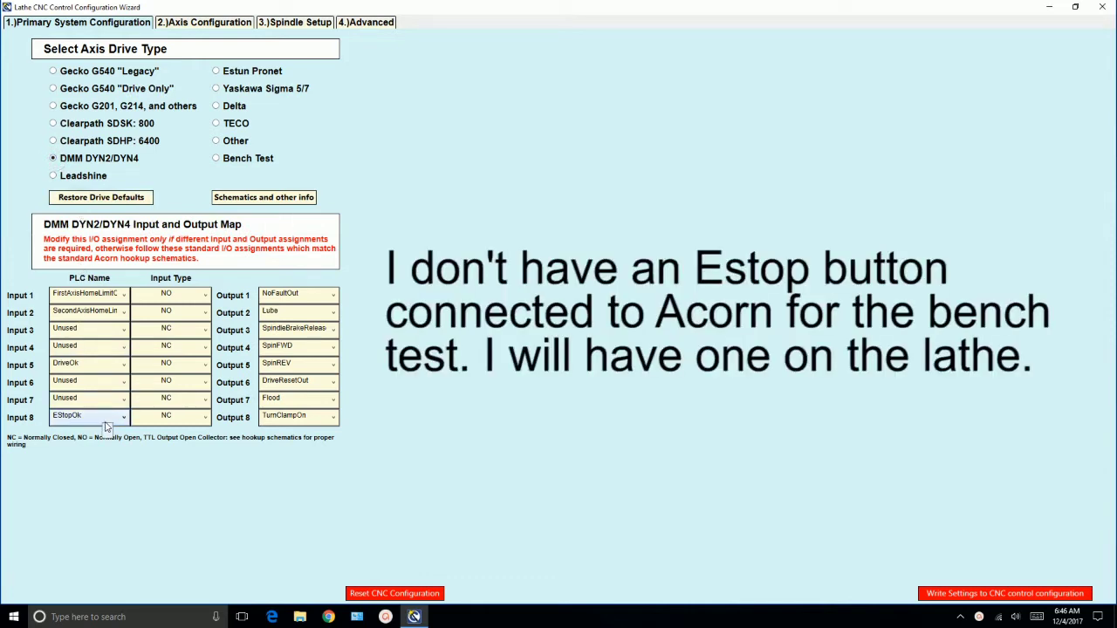
click(204, 417)
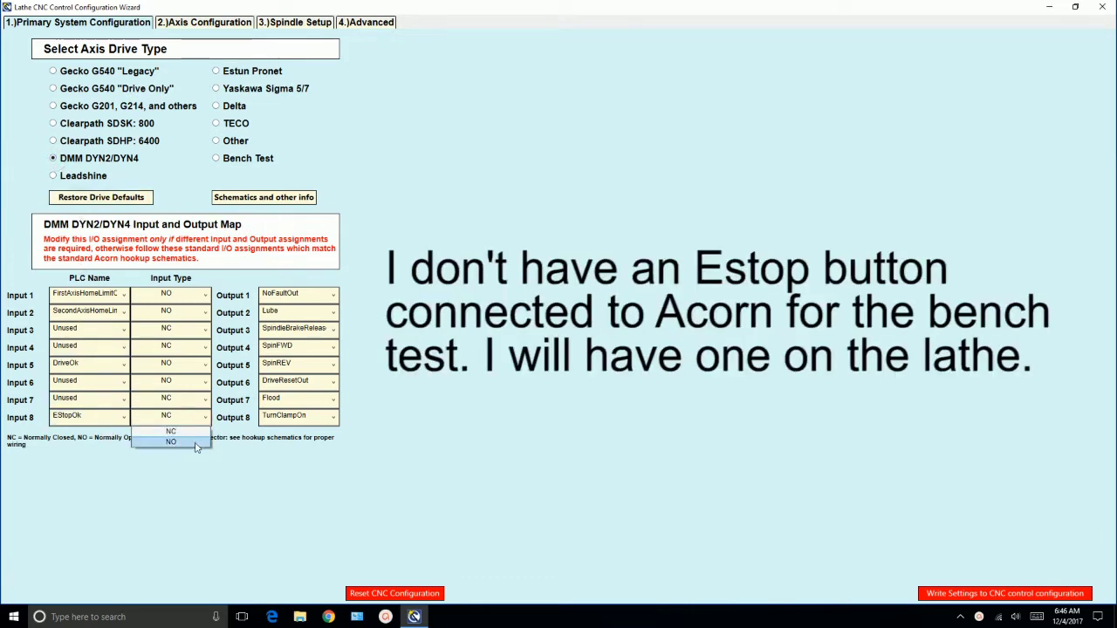
click(197, 443)
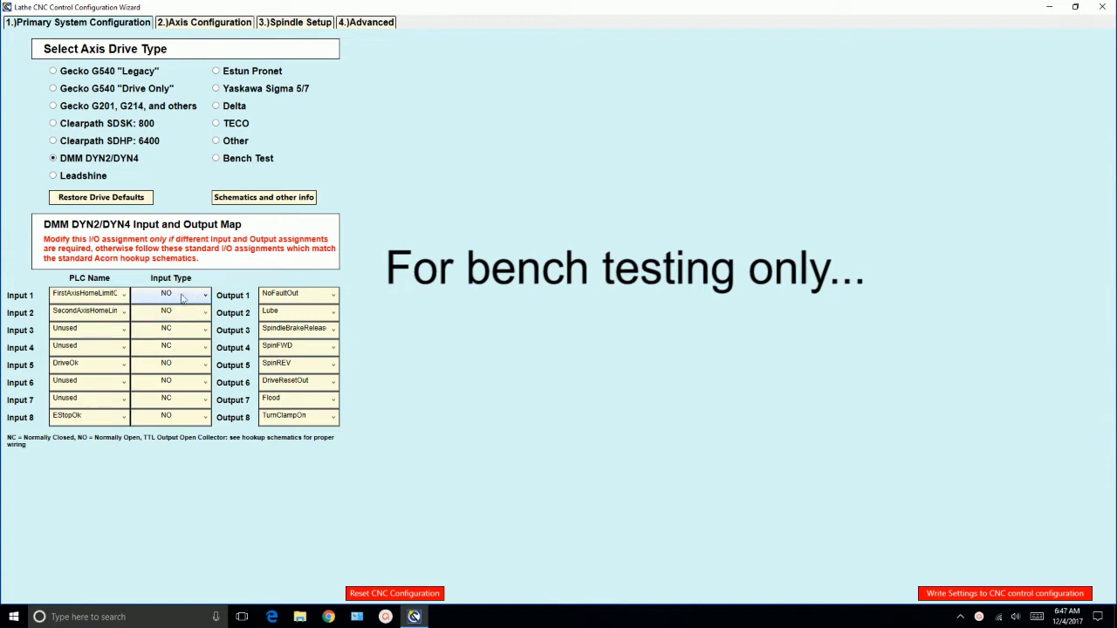
Step: On Axis Configuration, enter 8000 Steps / Revolution for the Z, X and B axes
click(234, 27)
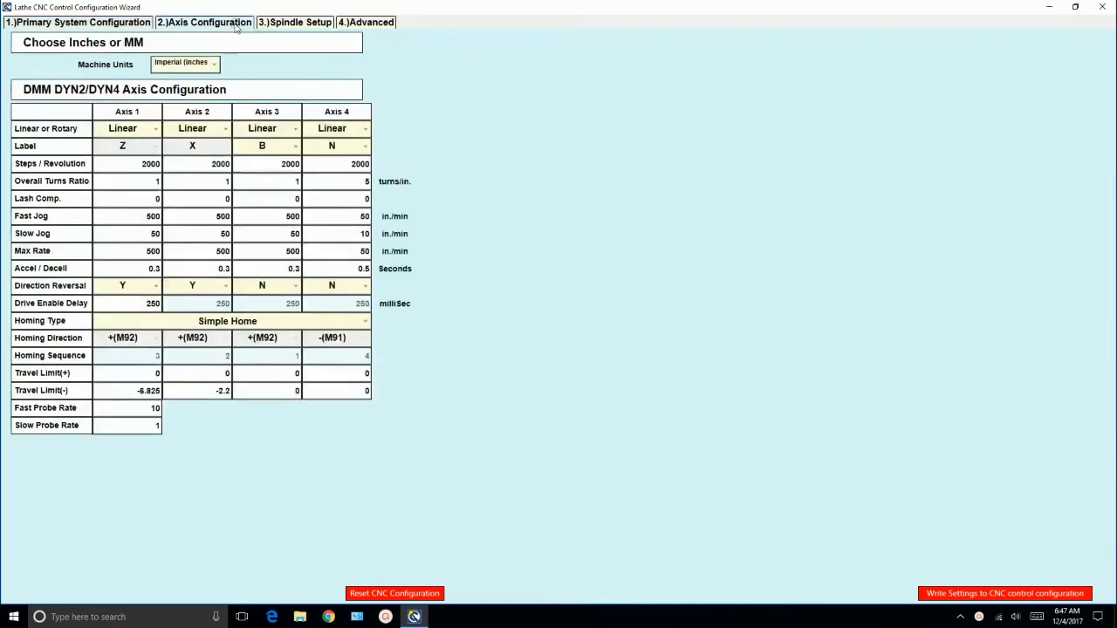
double_click(138, 164)
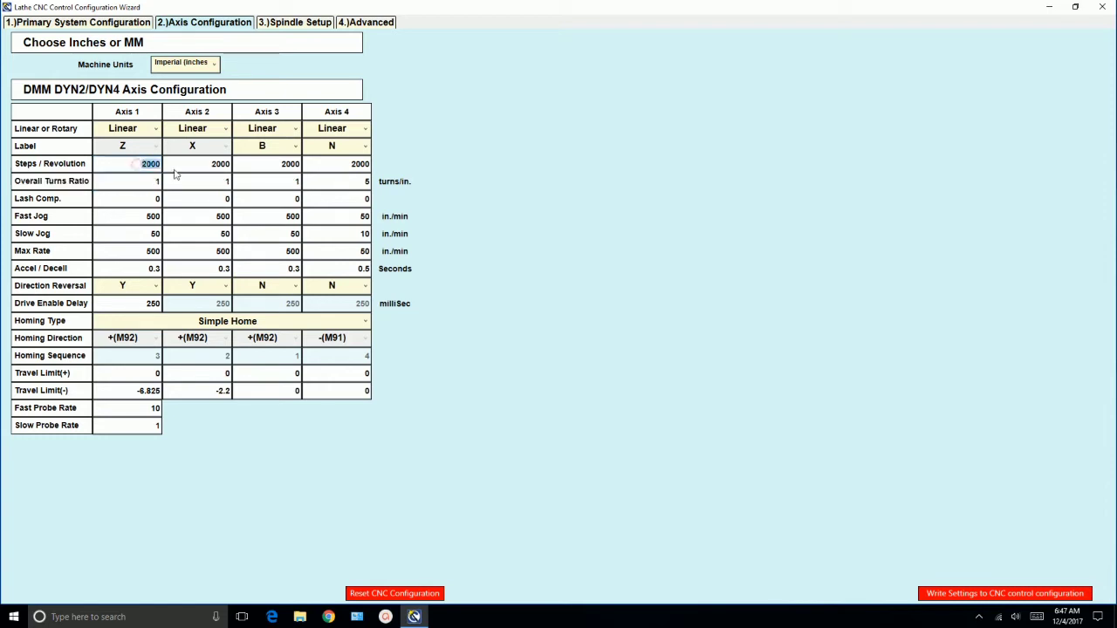
text(8)
double_click(215, 164)
text(8)
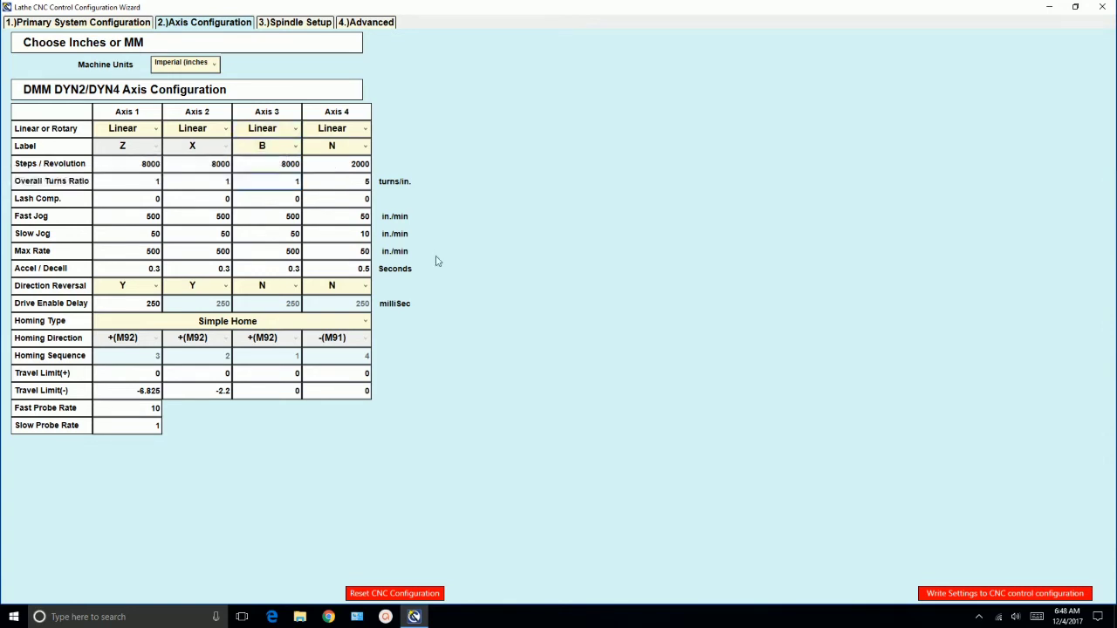
Step: Write settings to the CNC control configuration, confirm and acknowledge 'Settings saved.', then close the wizard
click(974, 595)
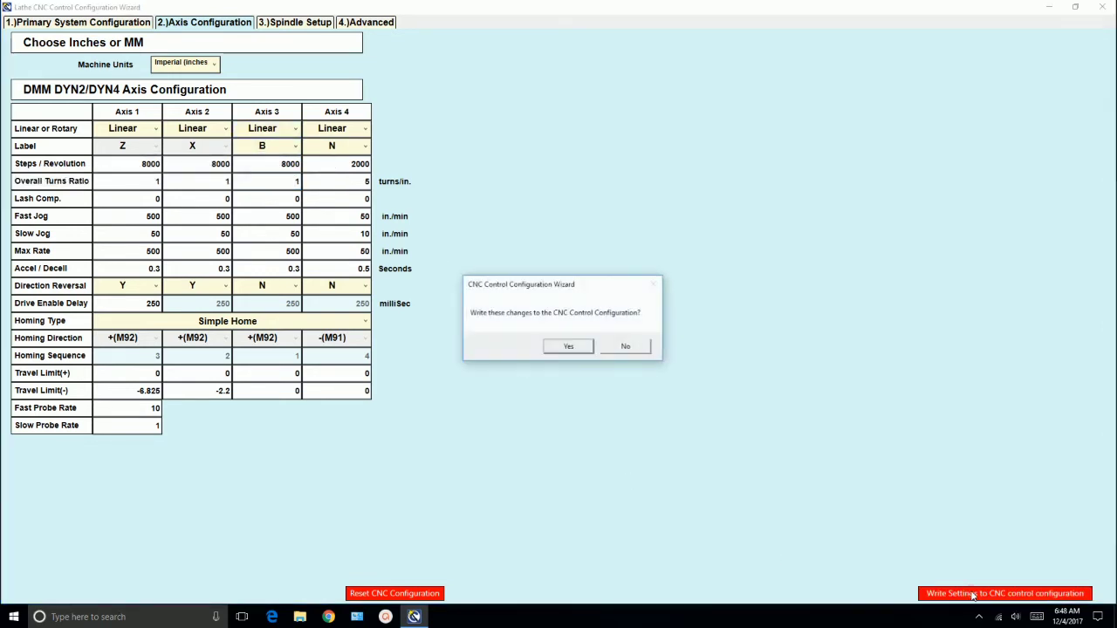
click(565, 348)
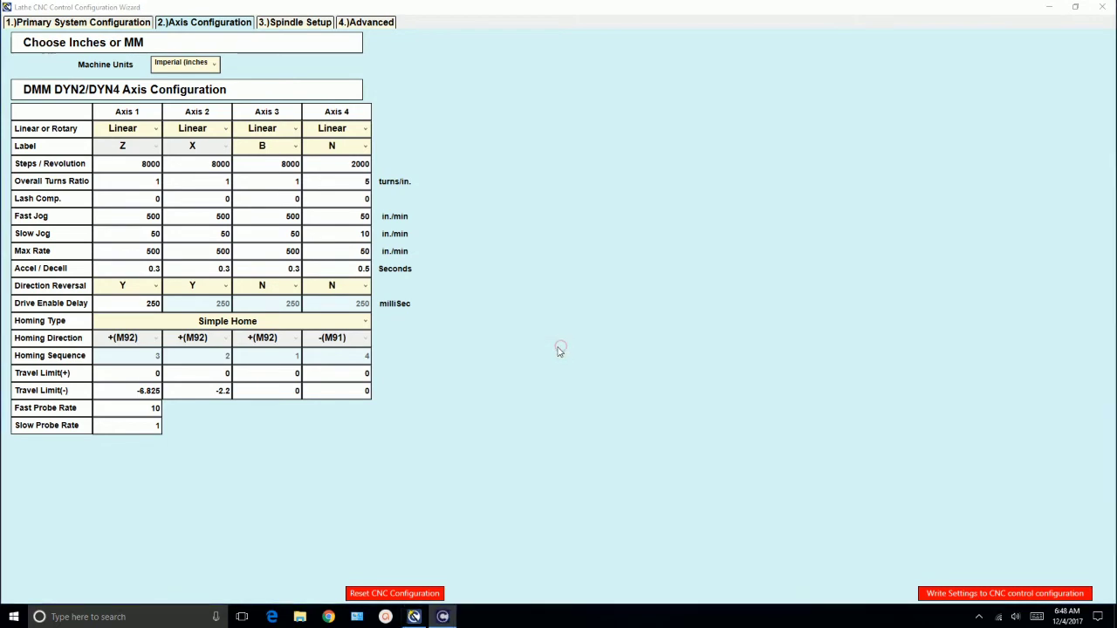
click(588, 348)
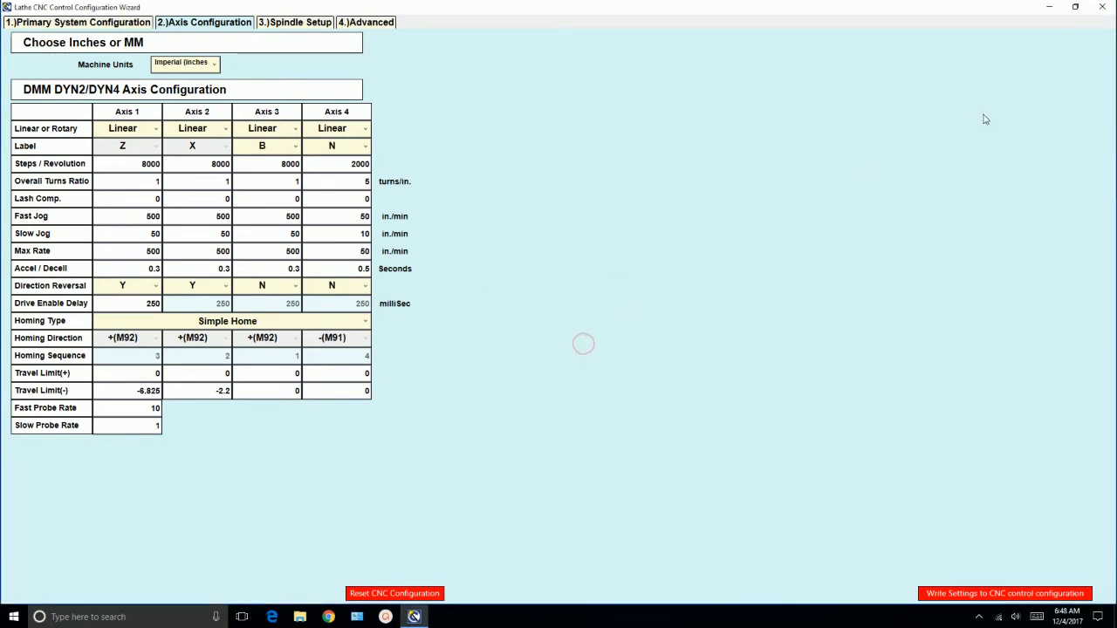
click(1103, 8)
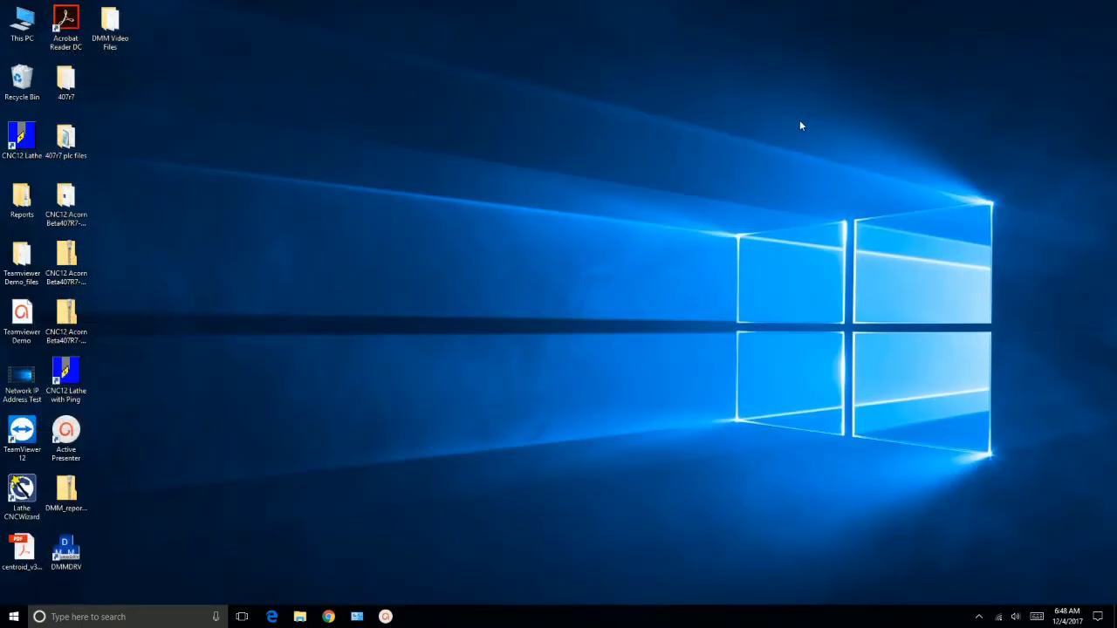
Step: Launch CNC12 Lathe, clear the reset, set machine home with Cycle Start, and open F1 Setup
double_click(23, 137)
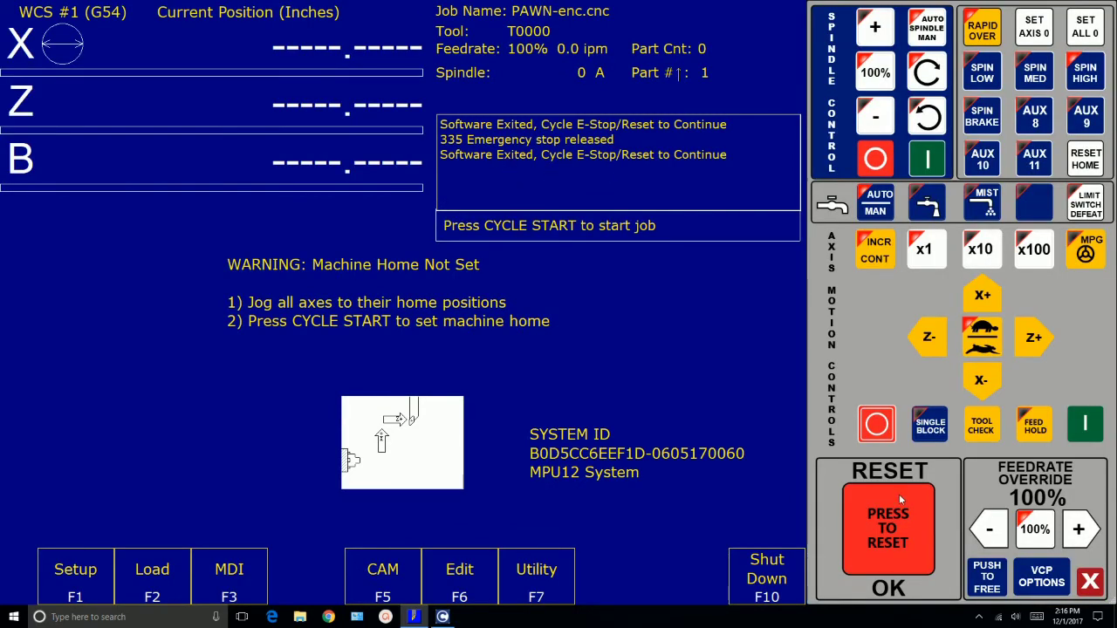
click(891, 530)
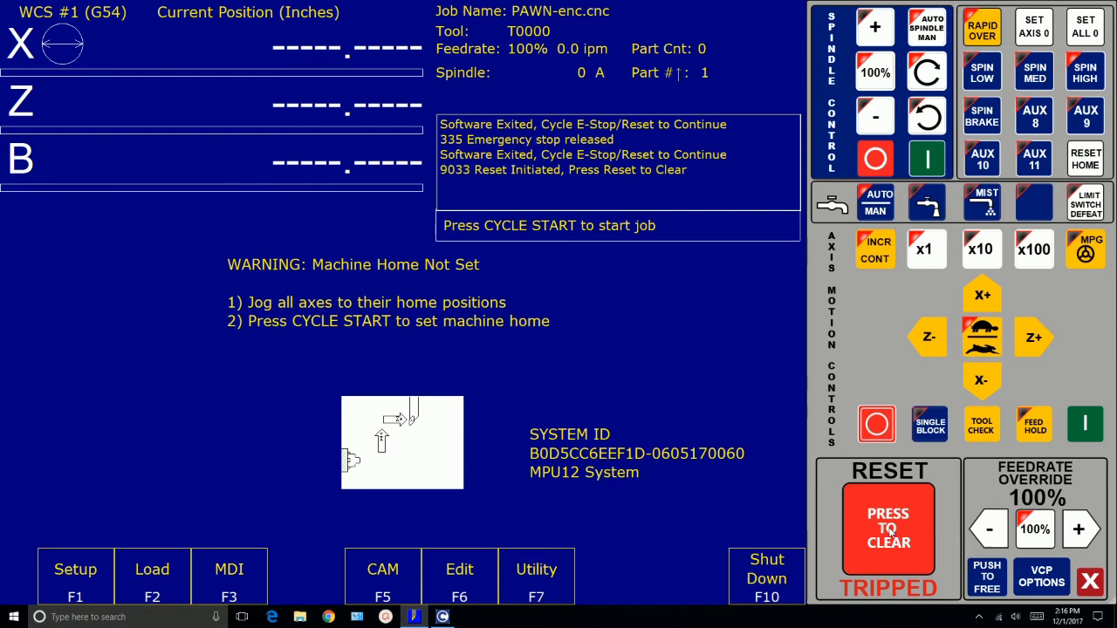
click(891, 529)
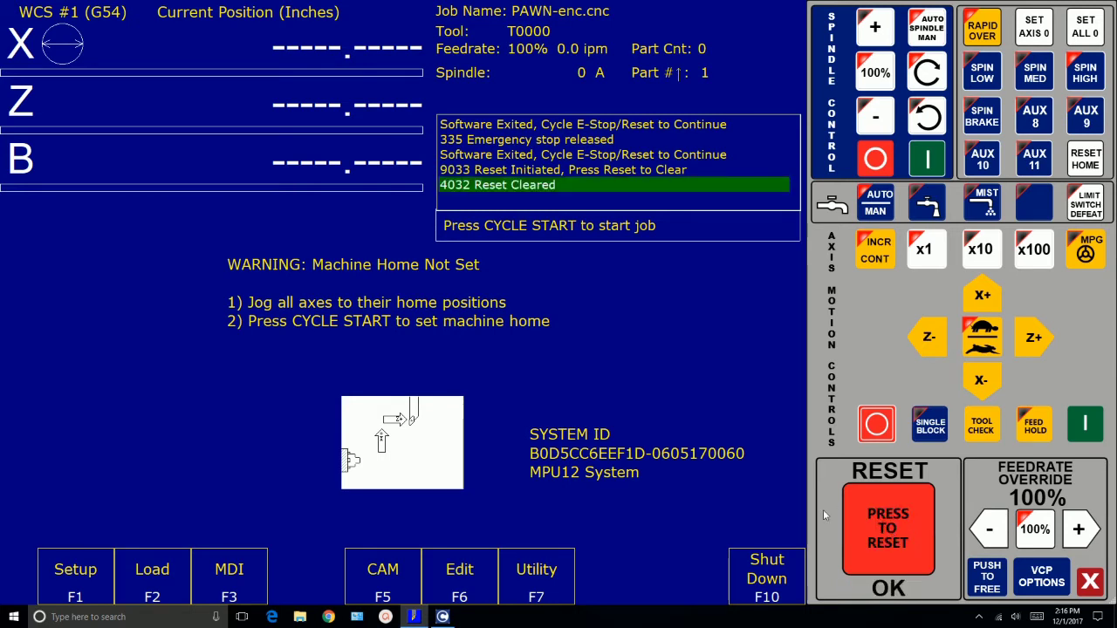
click(1086, 424)
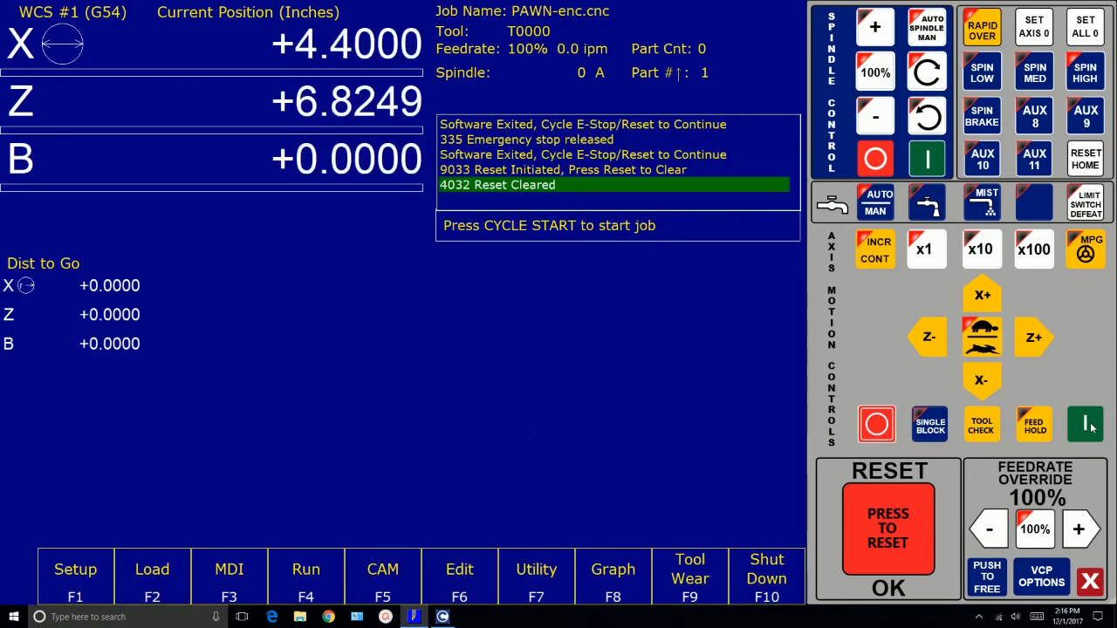
click(76, 569)
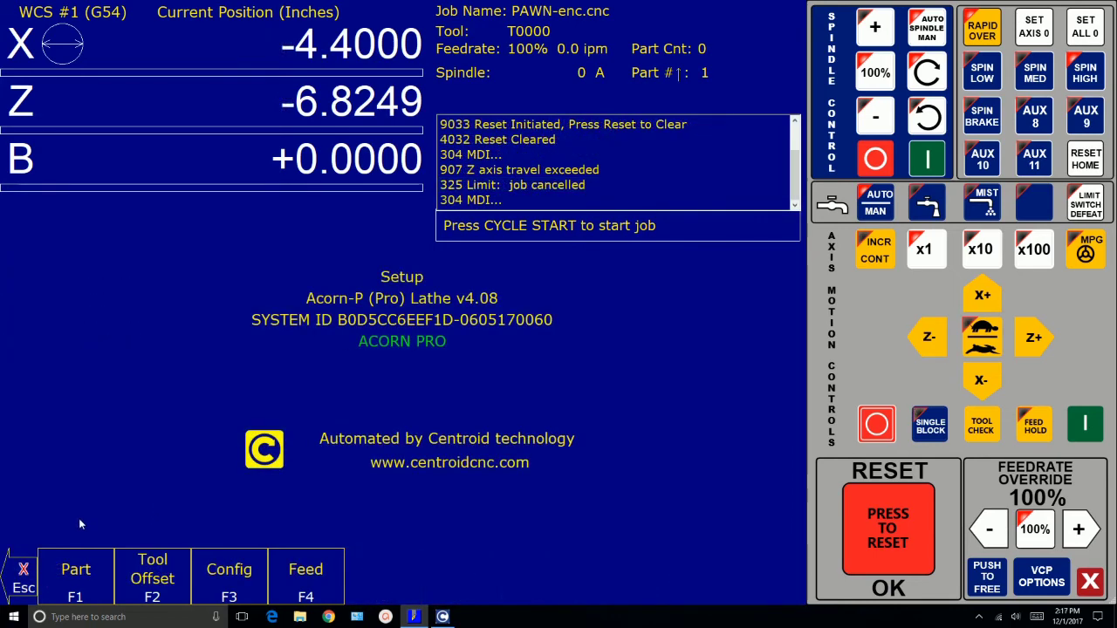
Step: Set part zero at the current Z and X positions in WCS #1 (G54), then return to the main screen
click(77, 567)
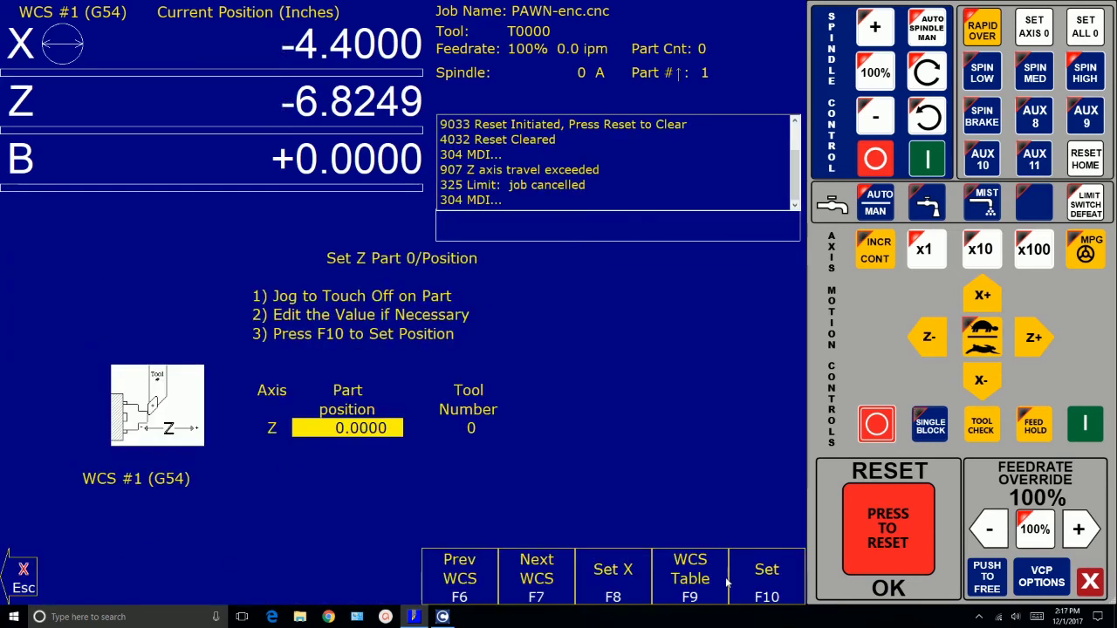
click(613, 577)
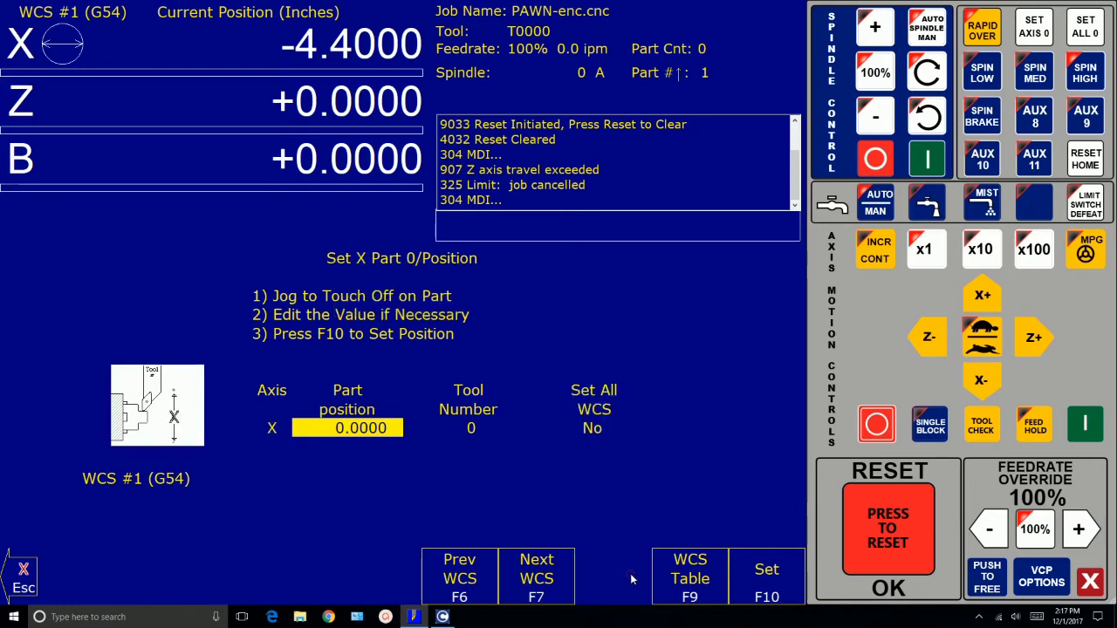
click(768, 580)
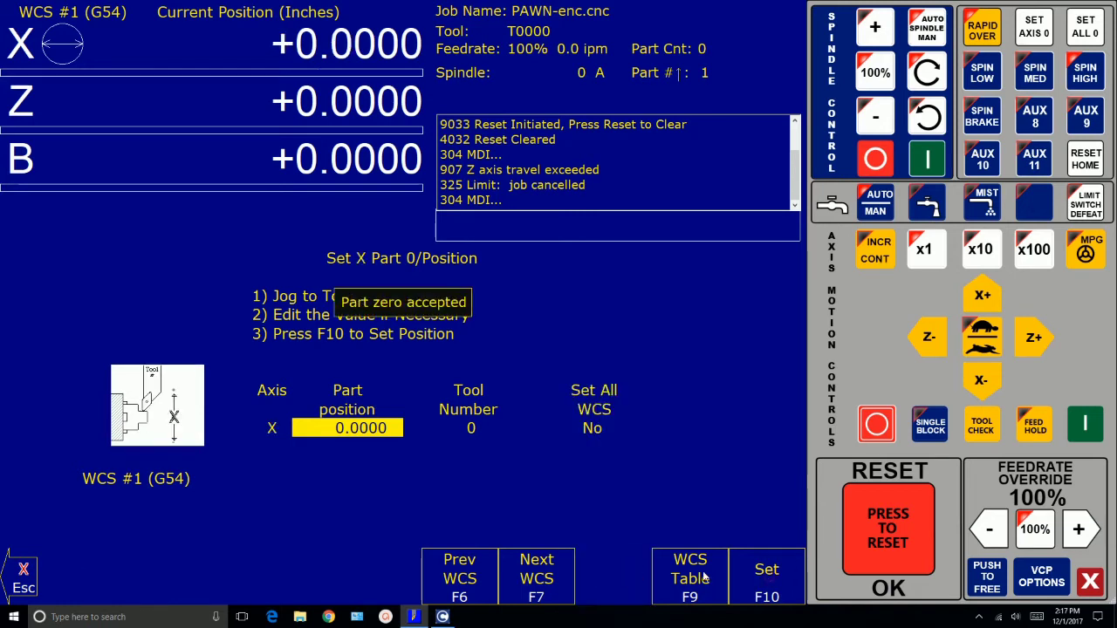
click(27, 579)
click(23, 578)
click(23, 578)
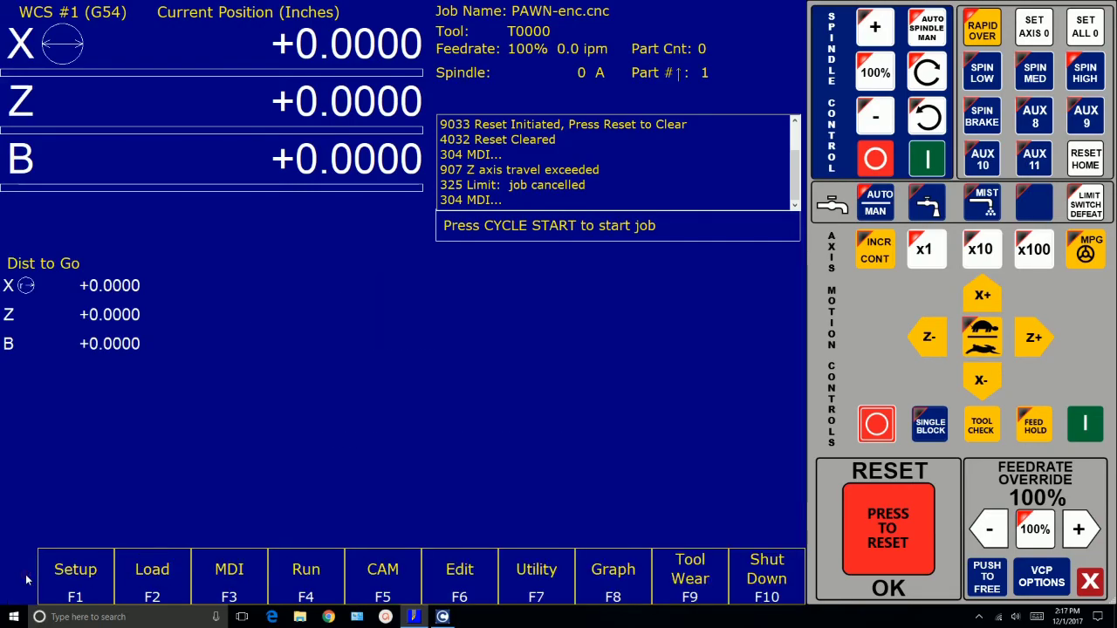
Step: In MDI, run G0Z1 and then G0X1 so Z and X both read +1.0000
click(711, 612)
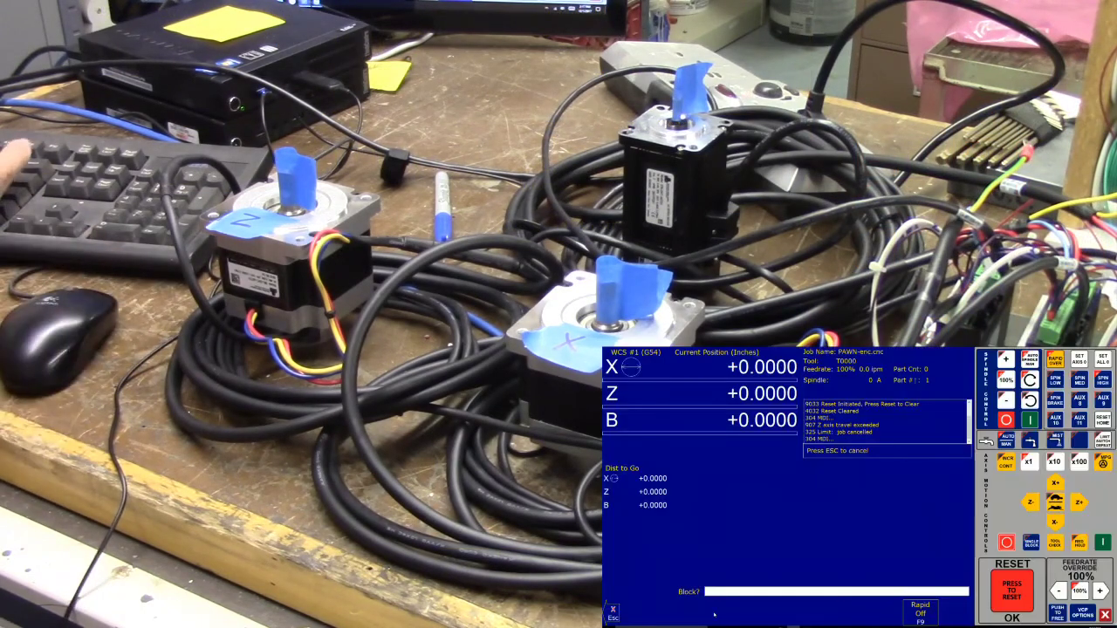
text(G0Z1)
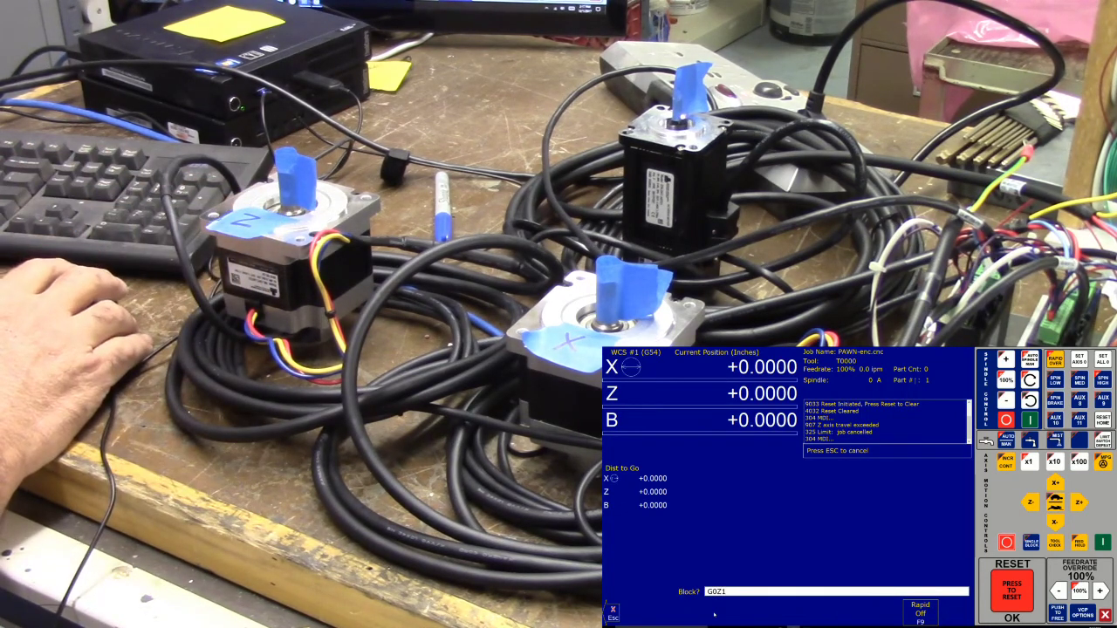
key(Return)
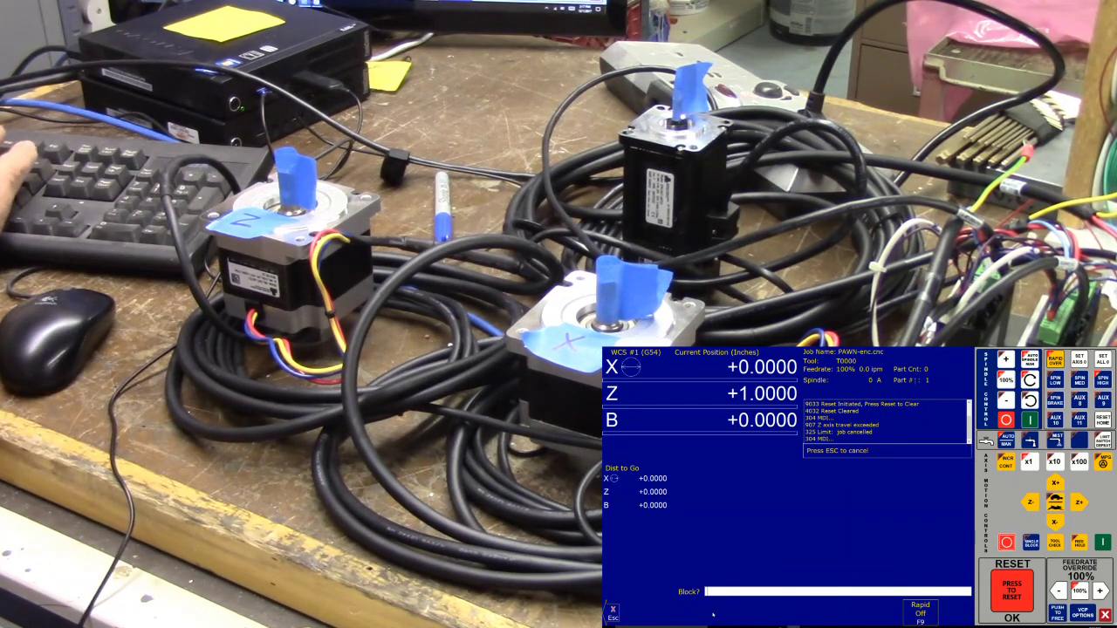
text(G0)
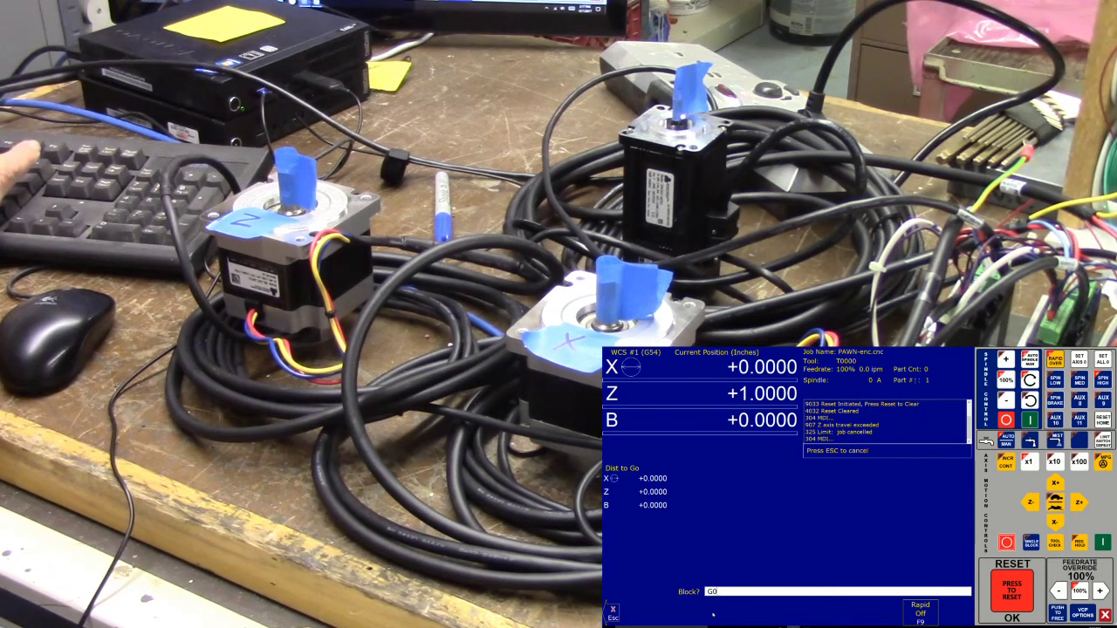
text(X1)
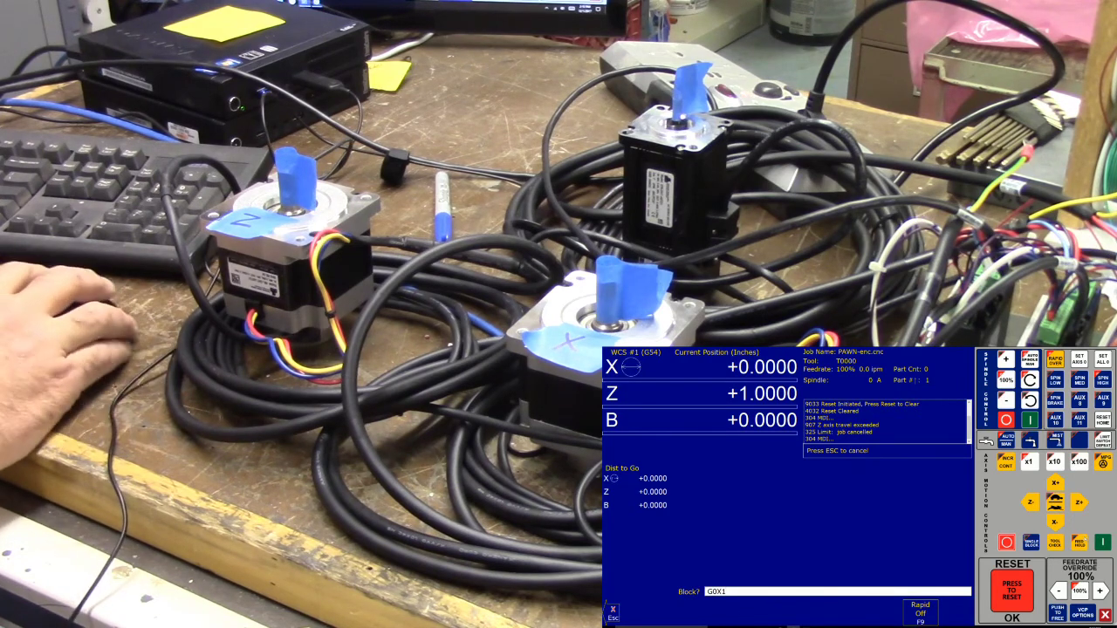
click(1102, 542)
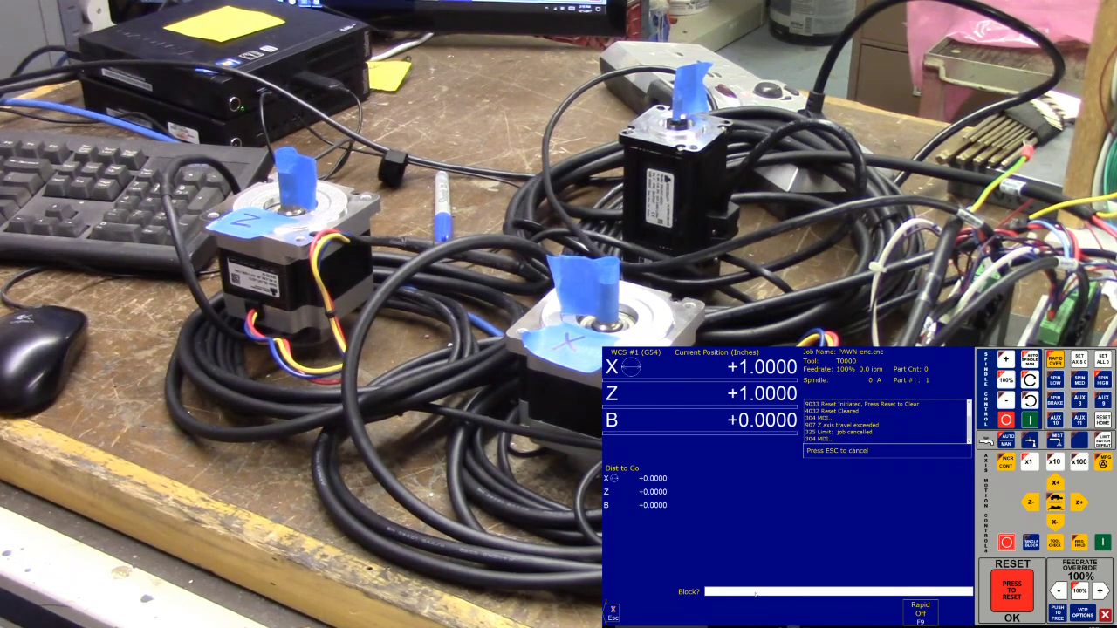
Step: Run G0X0 and then G0Z0 in MDI to return X and Z to +0.0000
text(G0X)
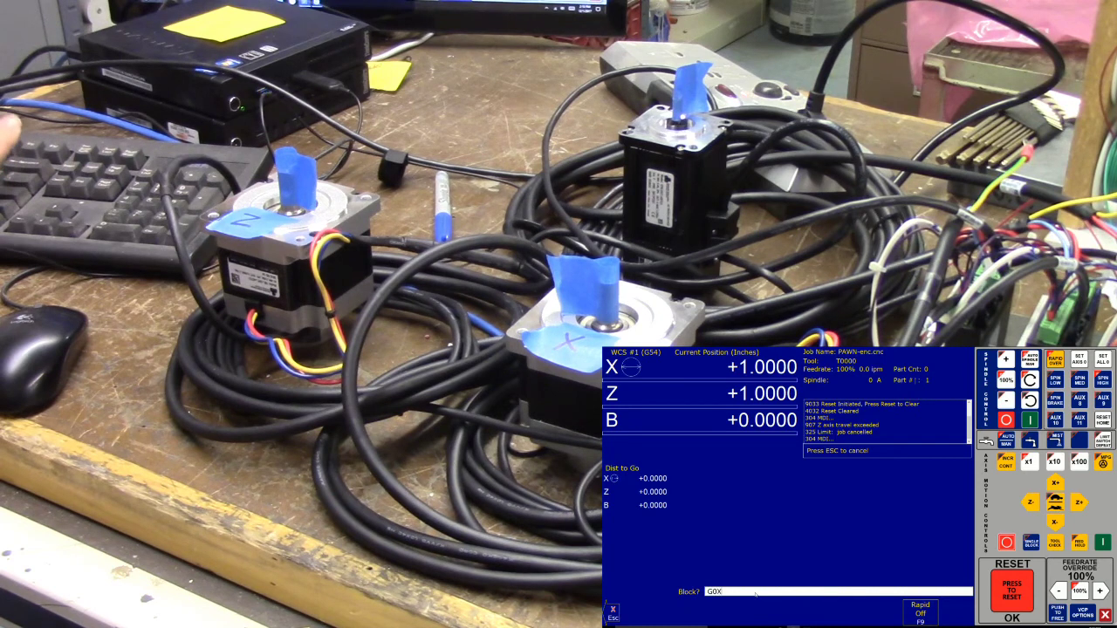
text(0)
key(Return)
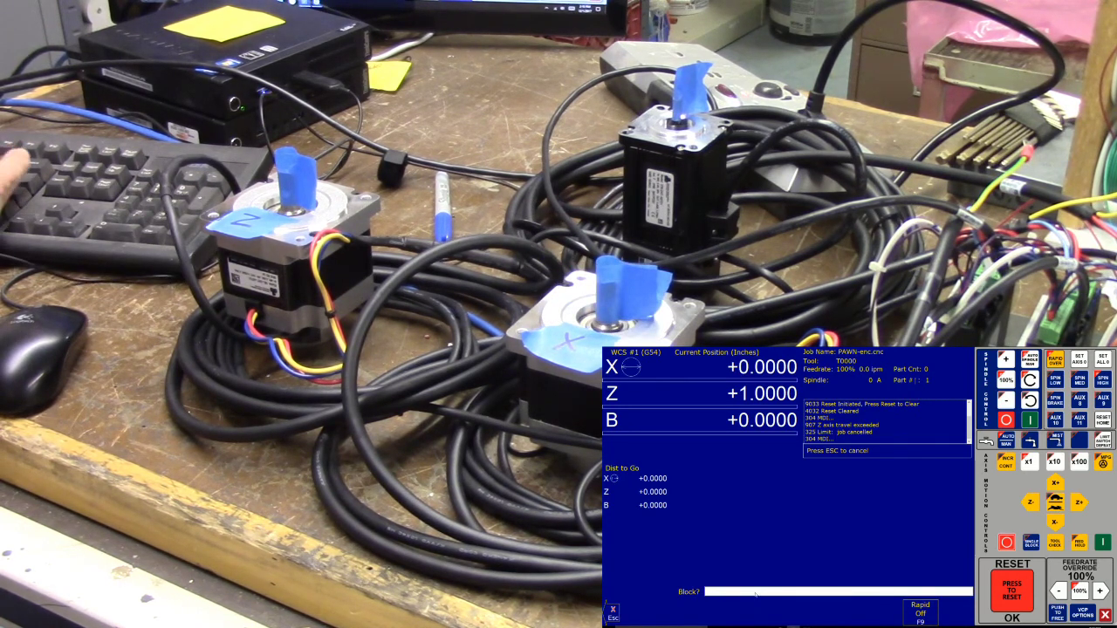
text(G0)
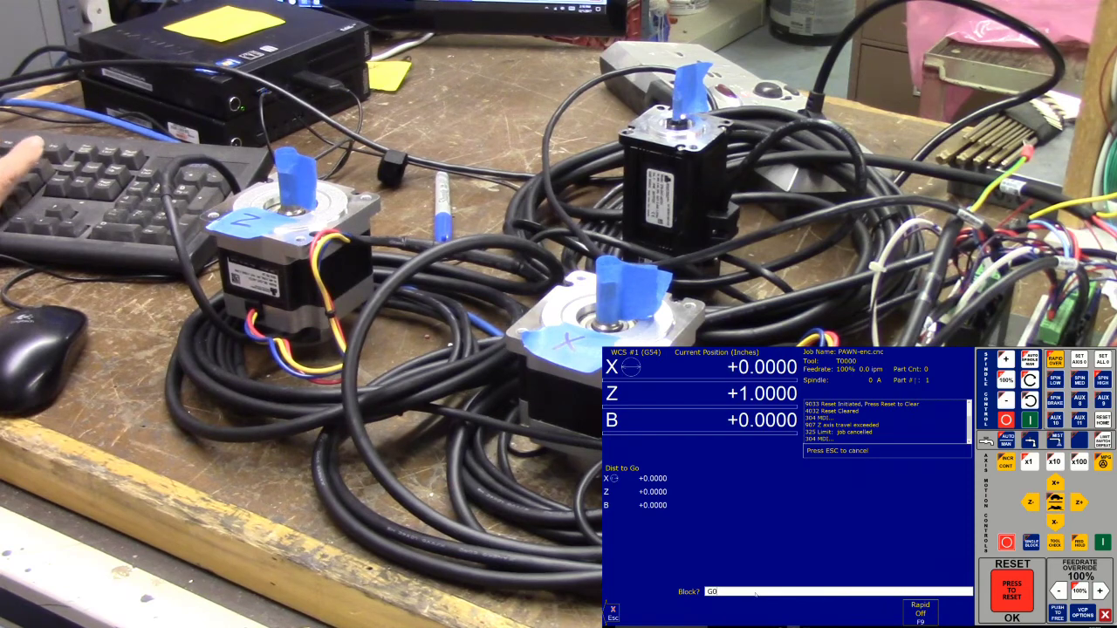
text(Z0)
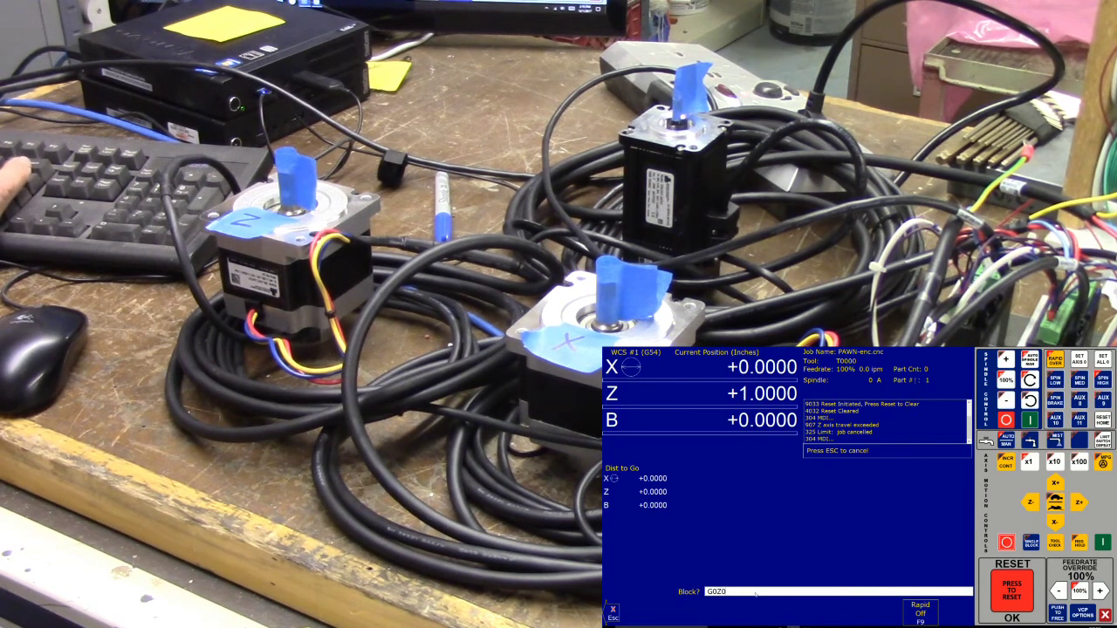
key(Return)
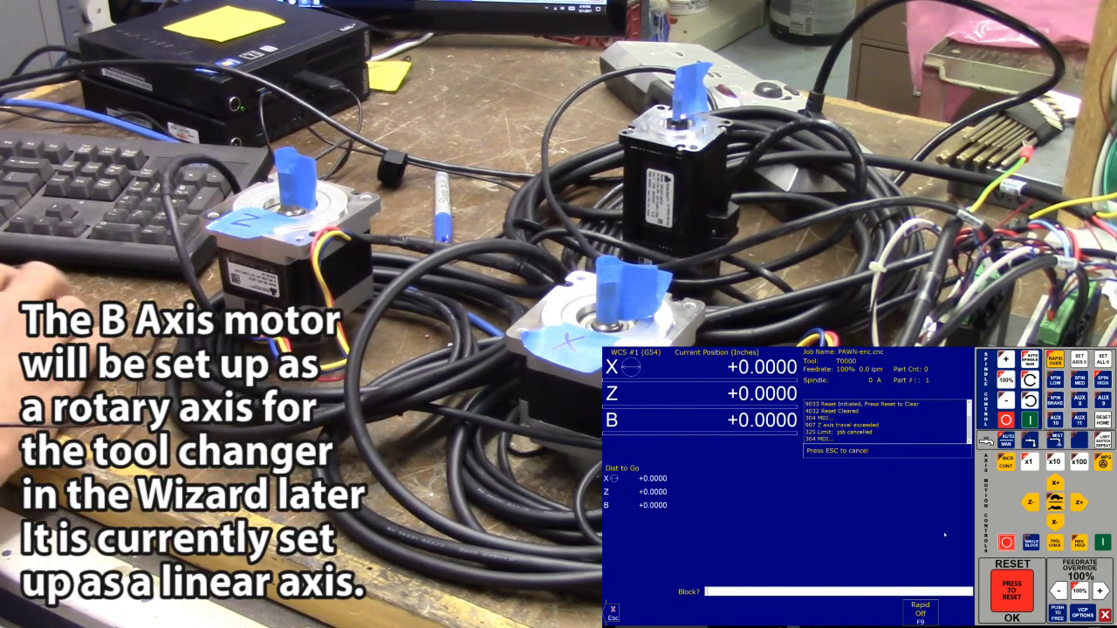
Step: Run G0B1 in MDI so the B axis reads +1.0000
text(G0)
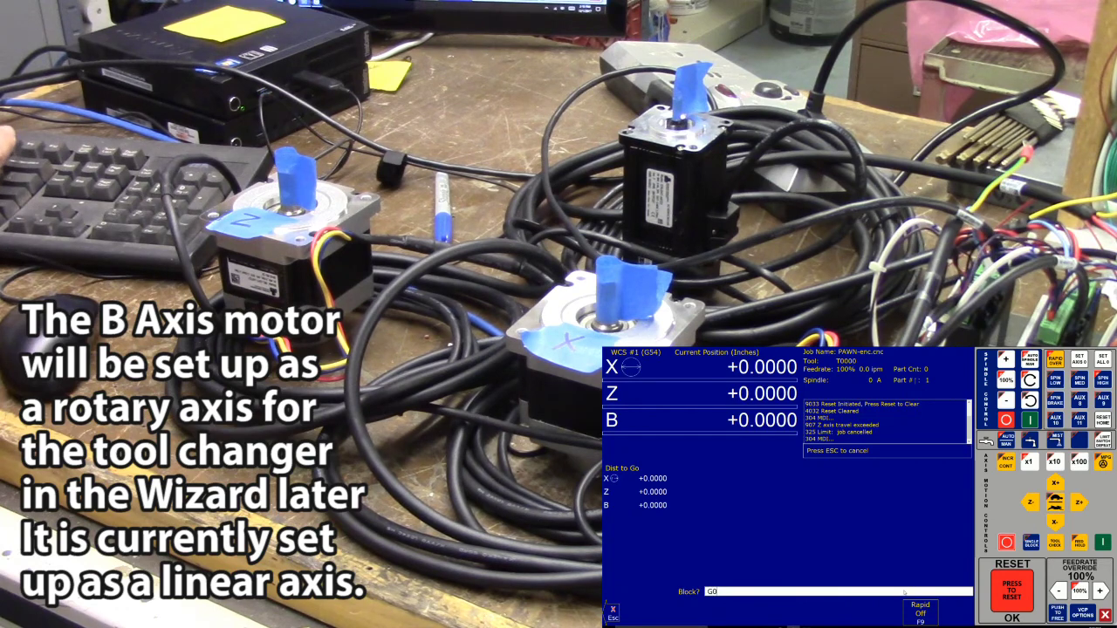
text(B1)
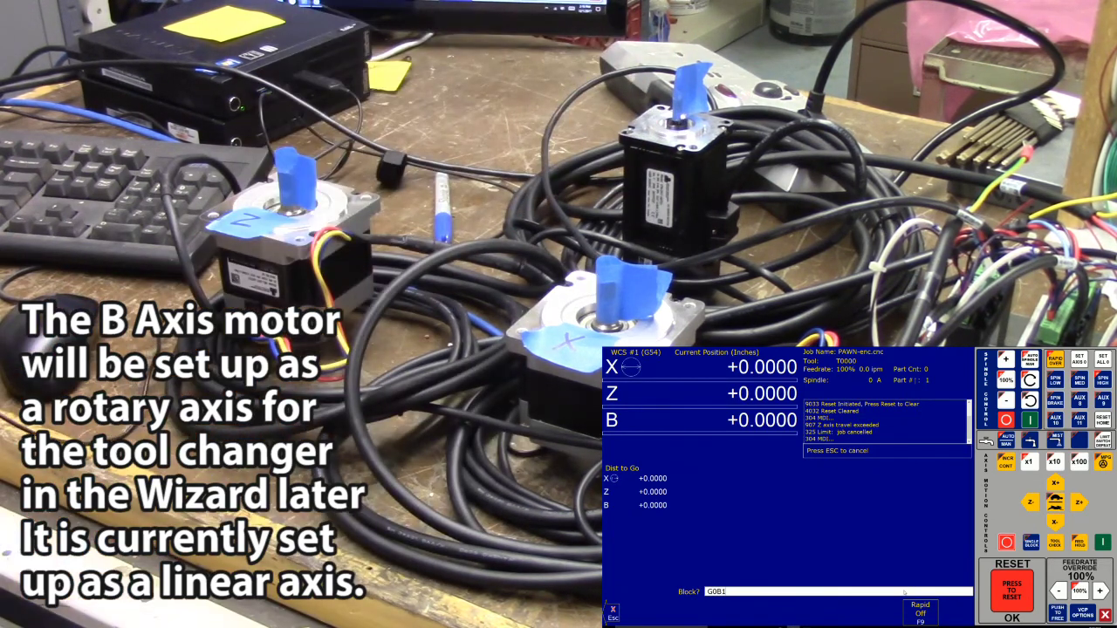
key(Return)
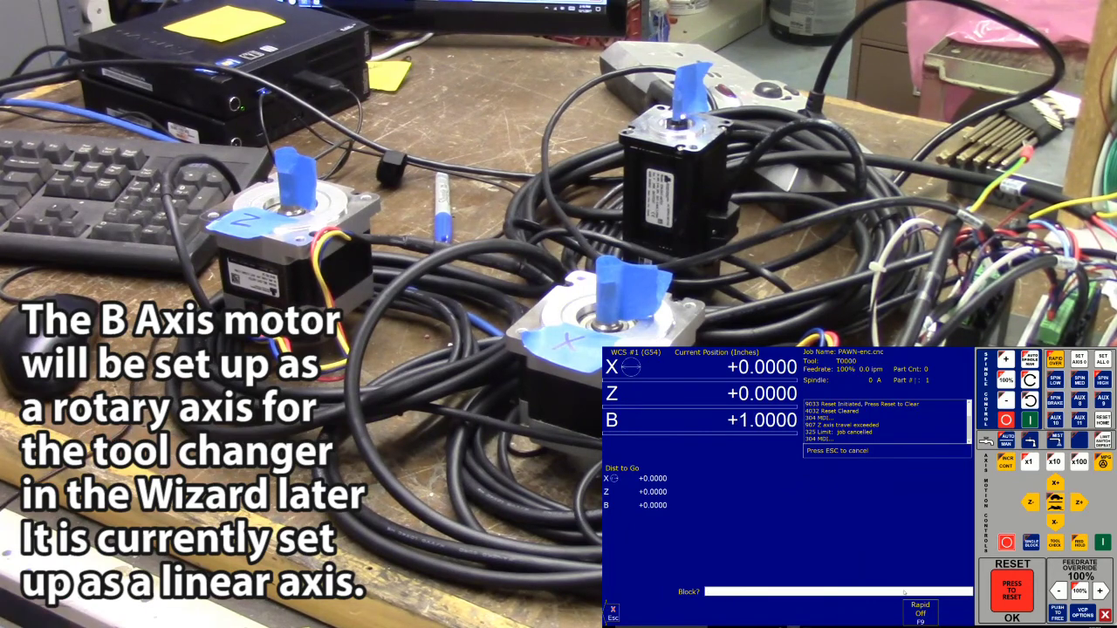